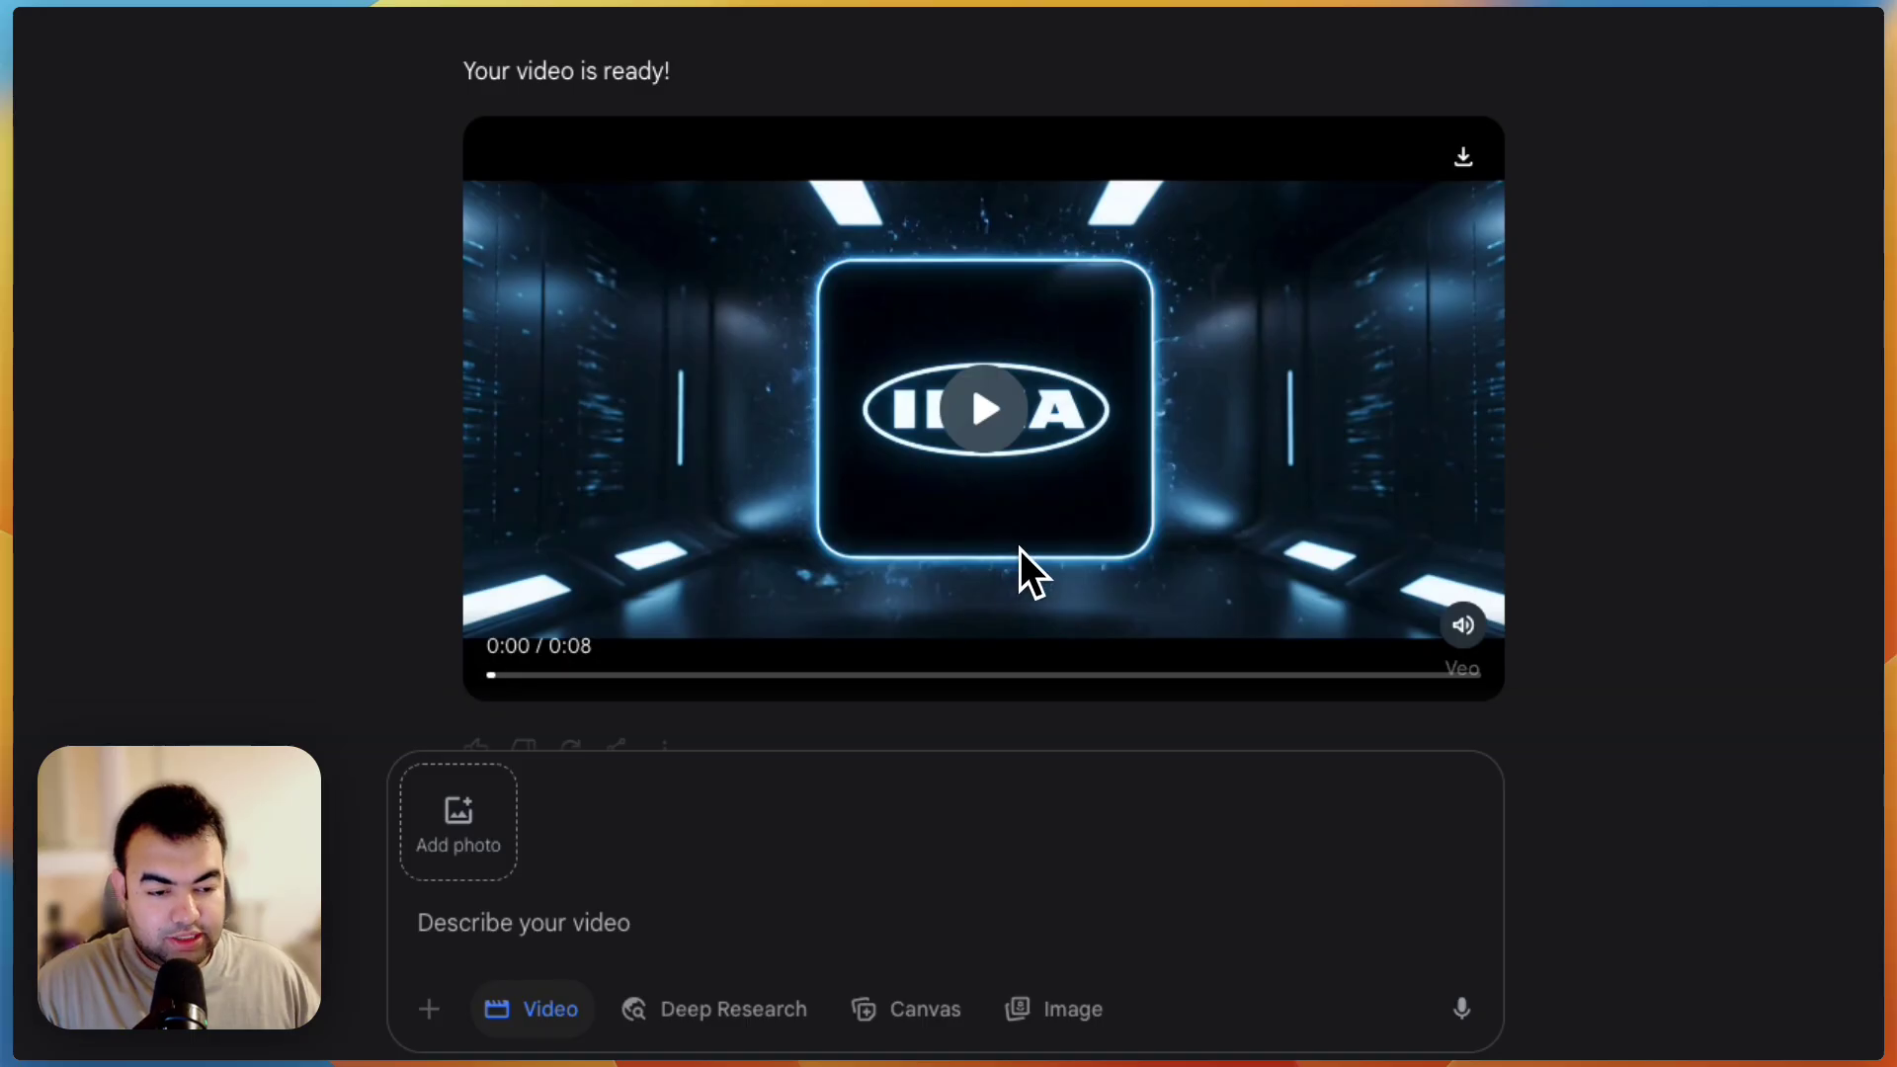
- Play the generated 8-second IKEA neon logo video in the Gemini chat
click(988, 408)
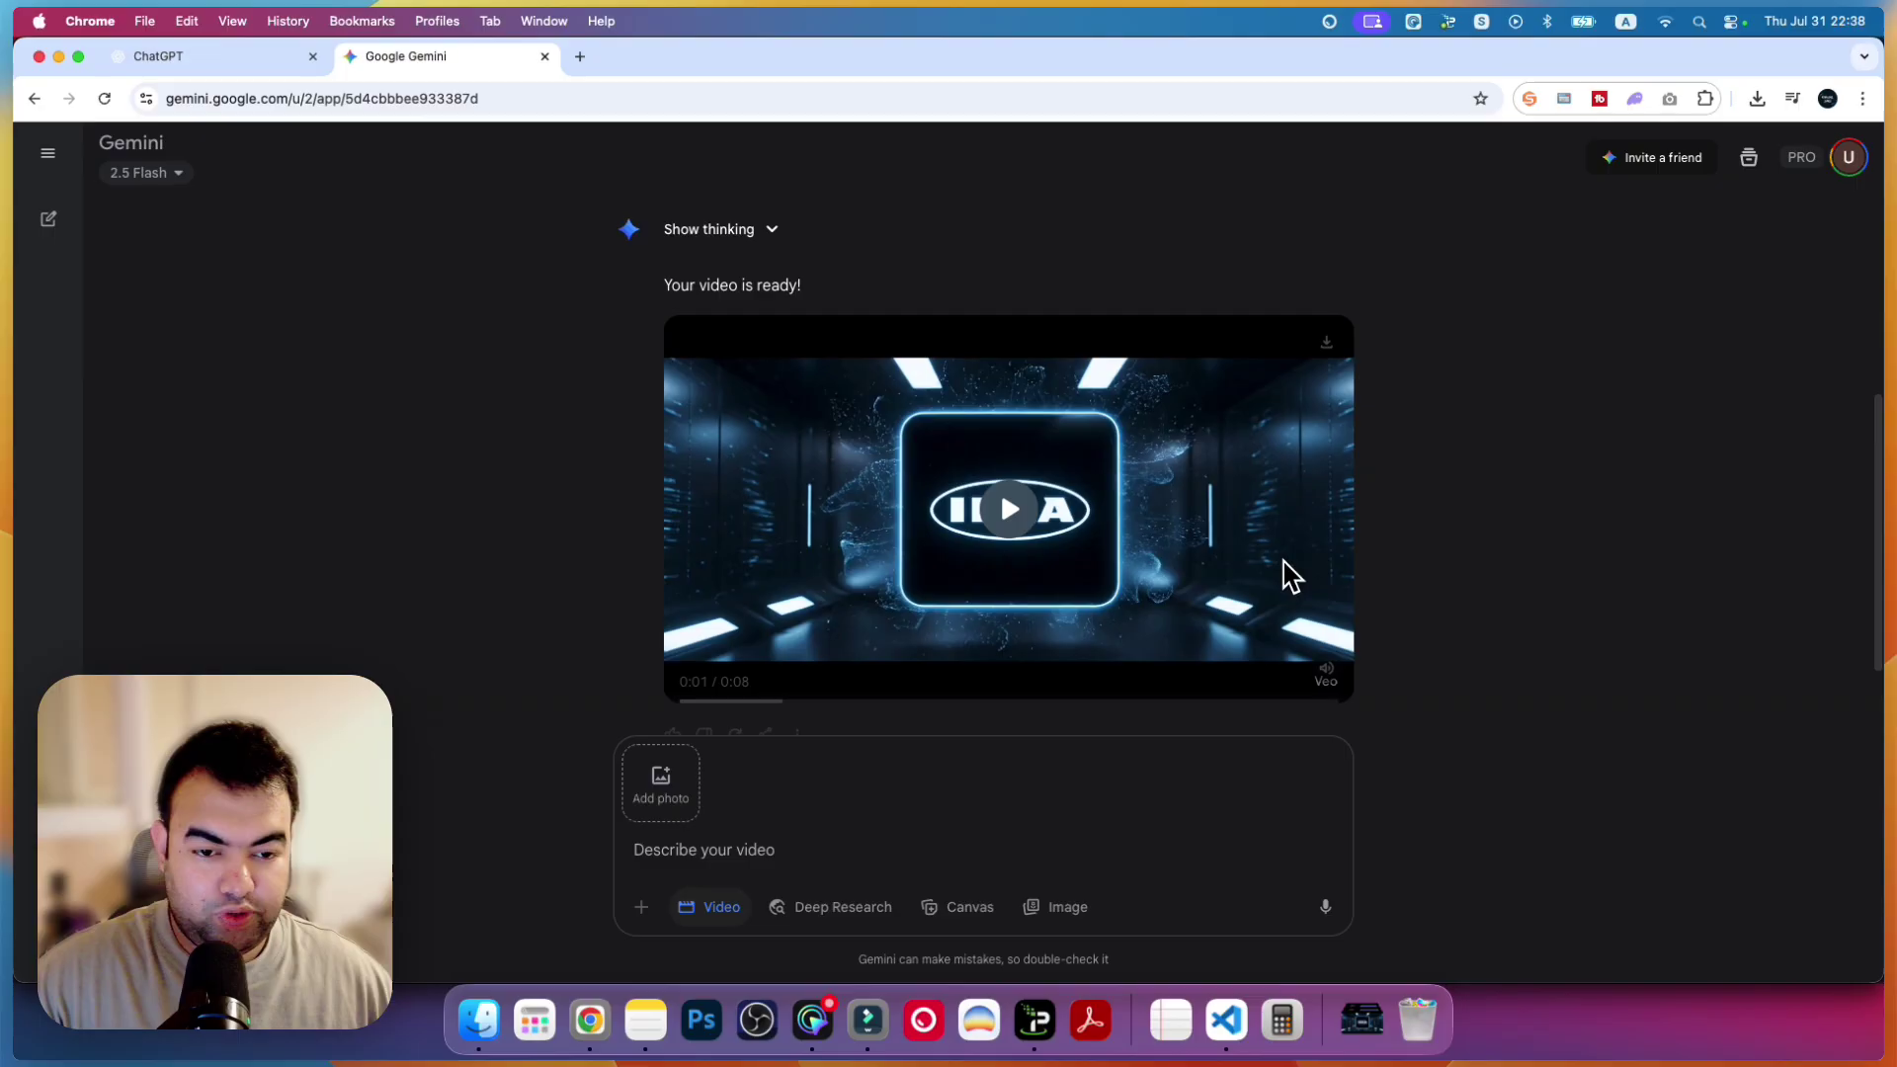
- Expand and read the earlier JSON prompt for the IKEA video, then close Gemini
scroll(1344, 525, up, 1)
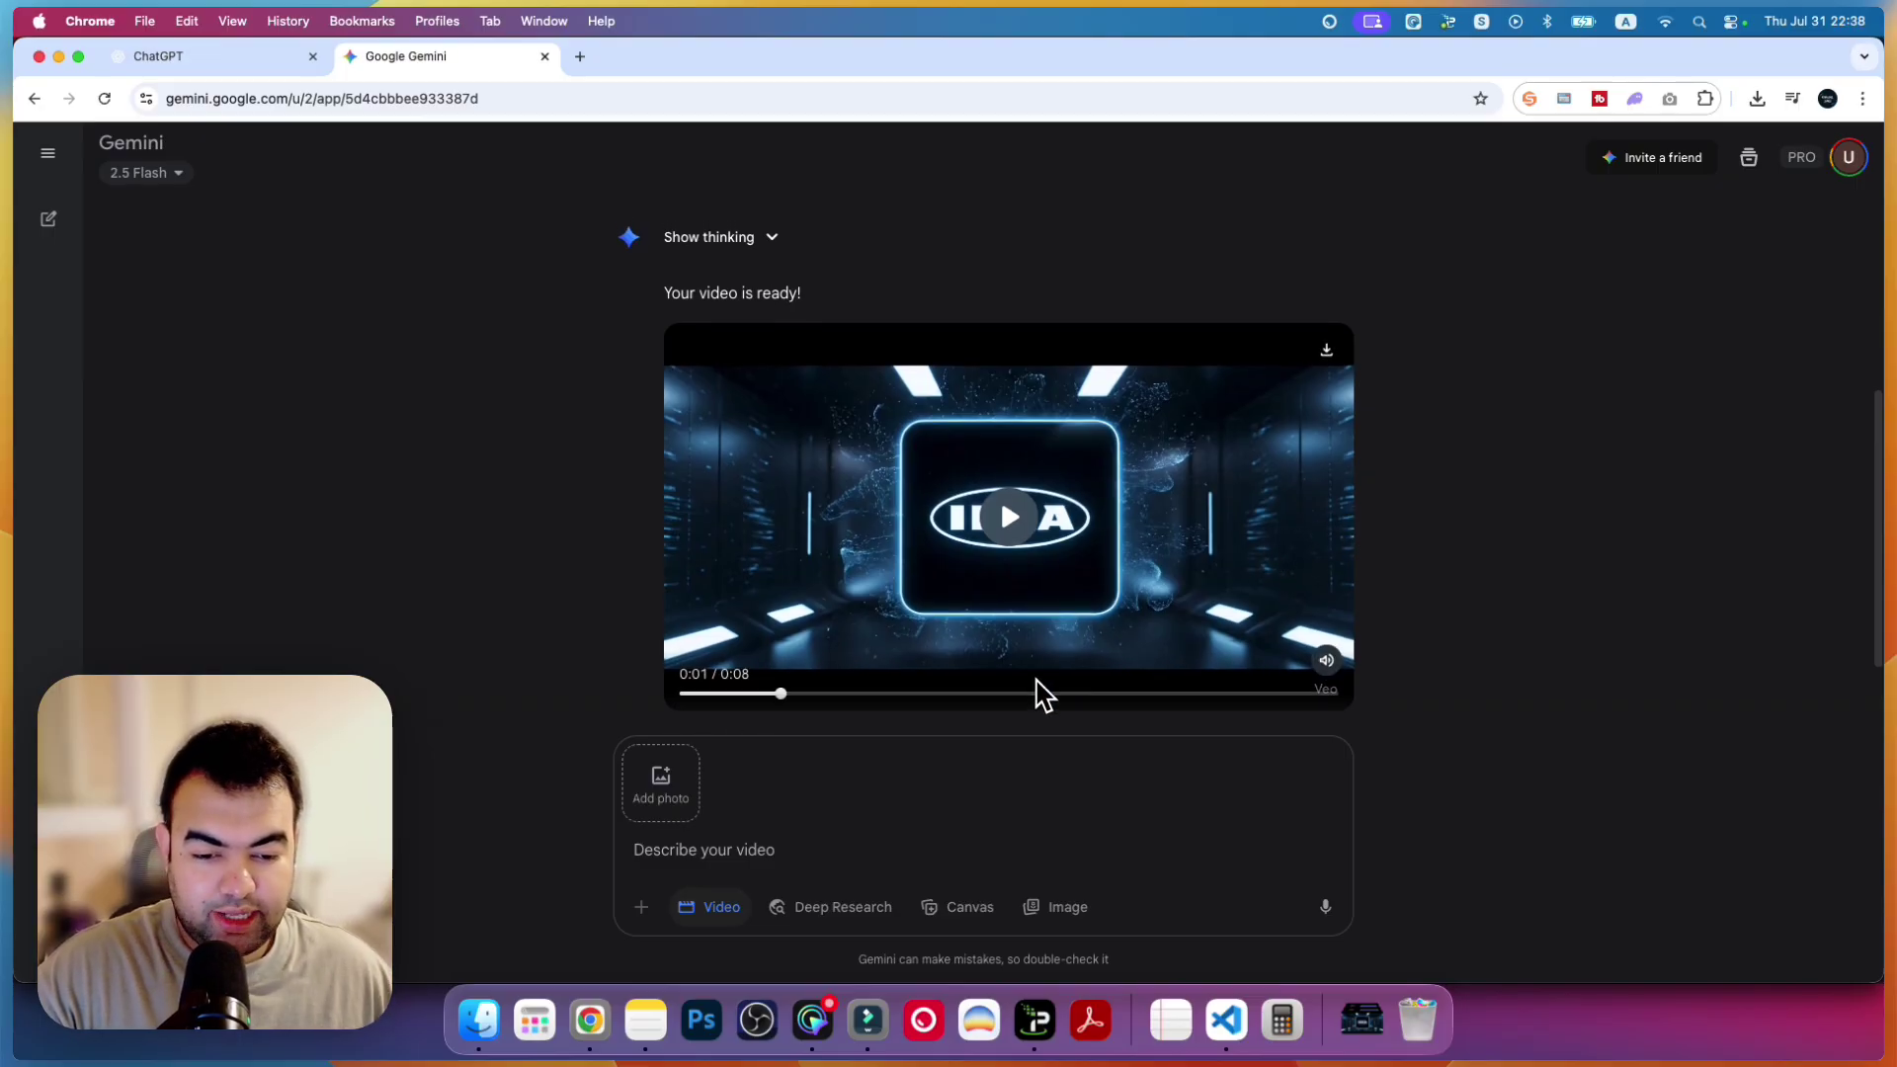
scroll(1182, 661, up, 6)
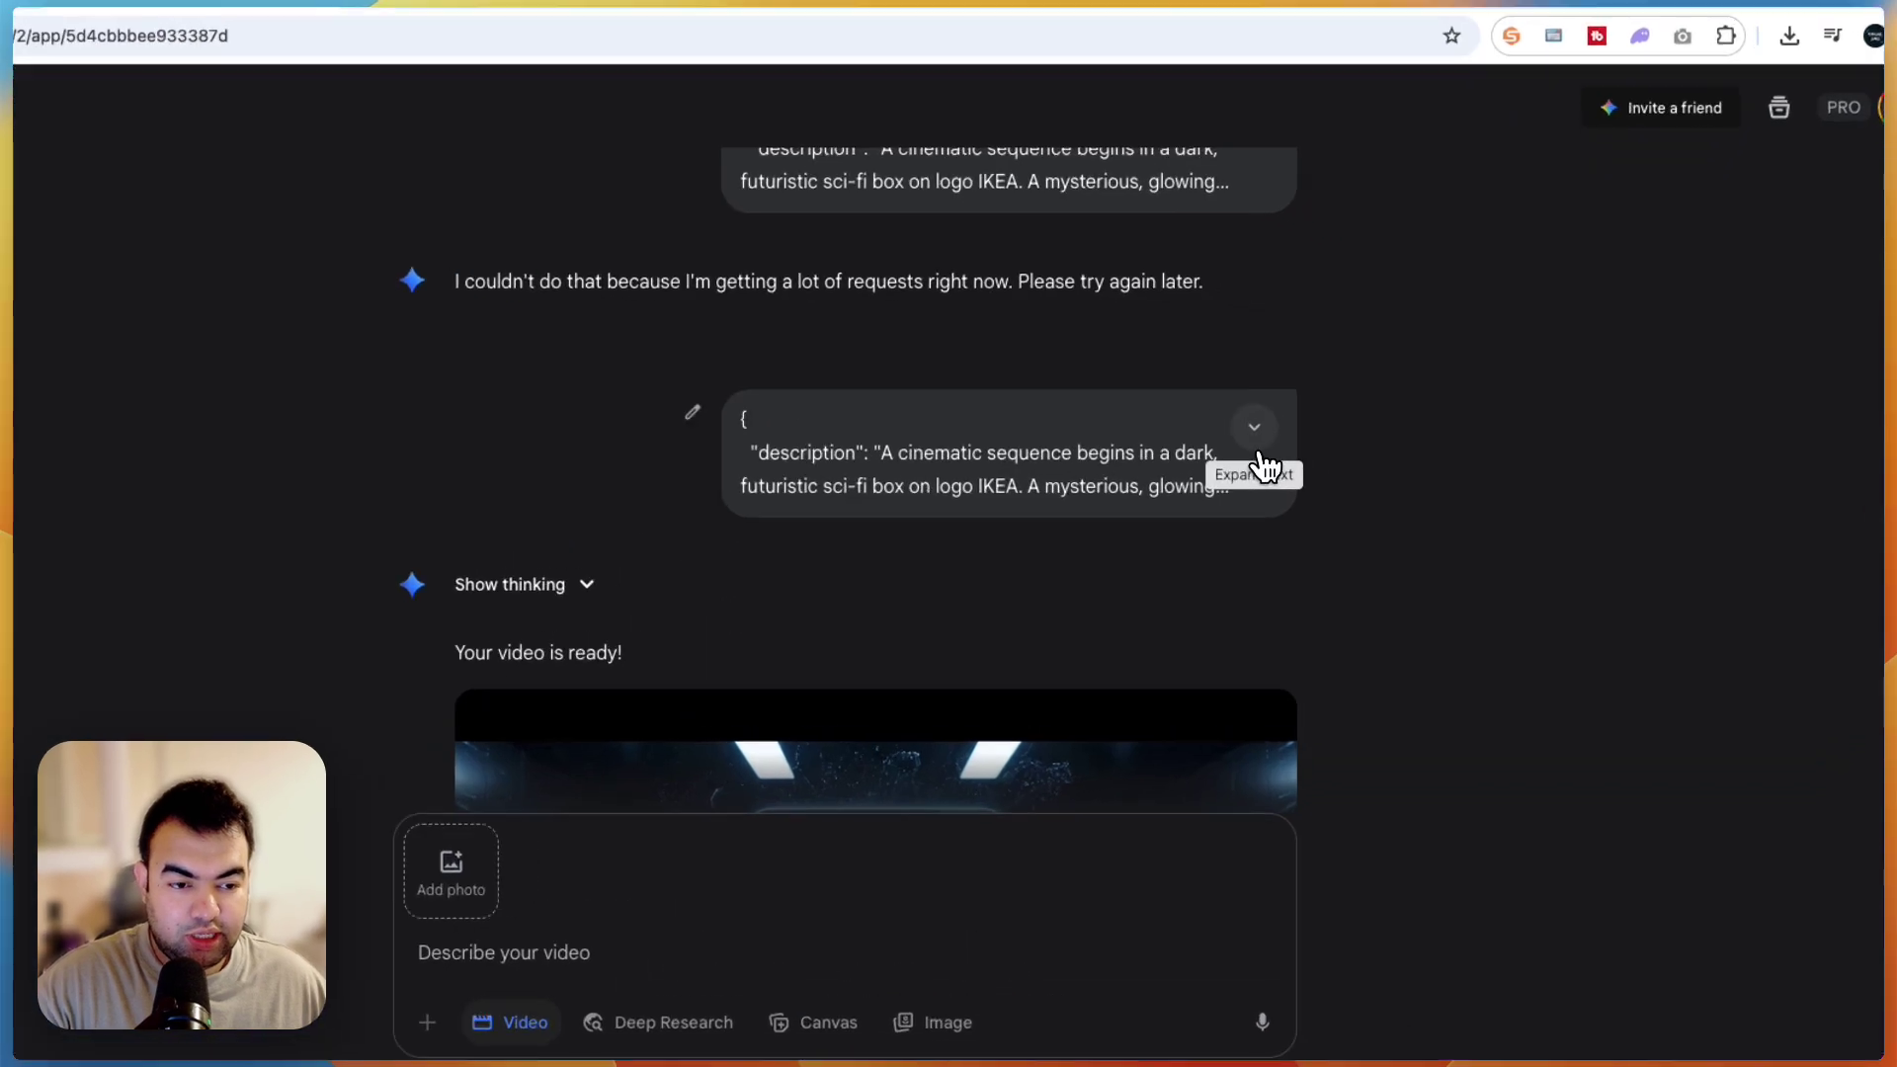
click(1313, 417)
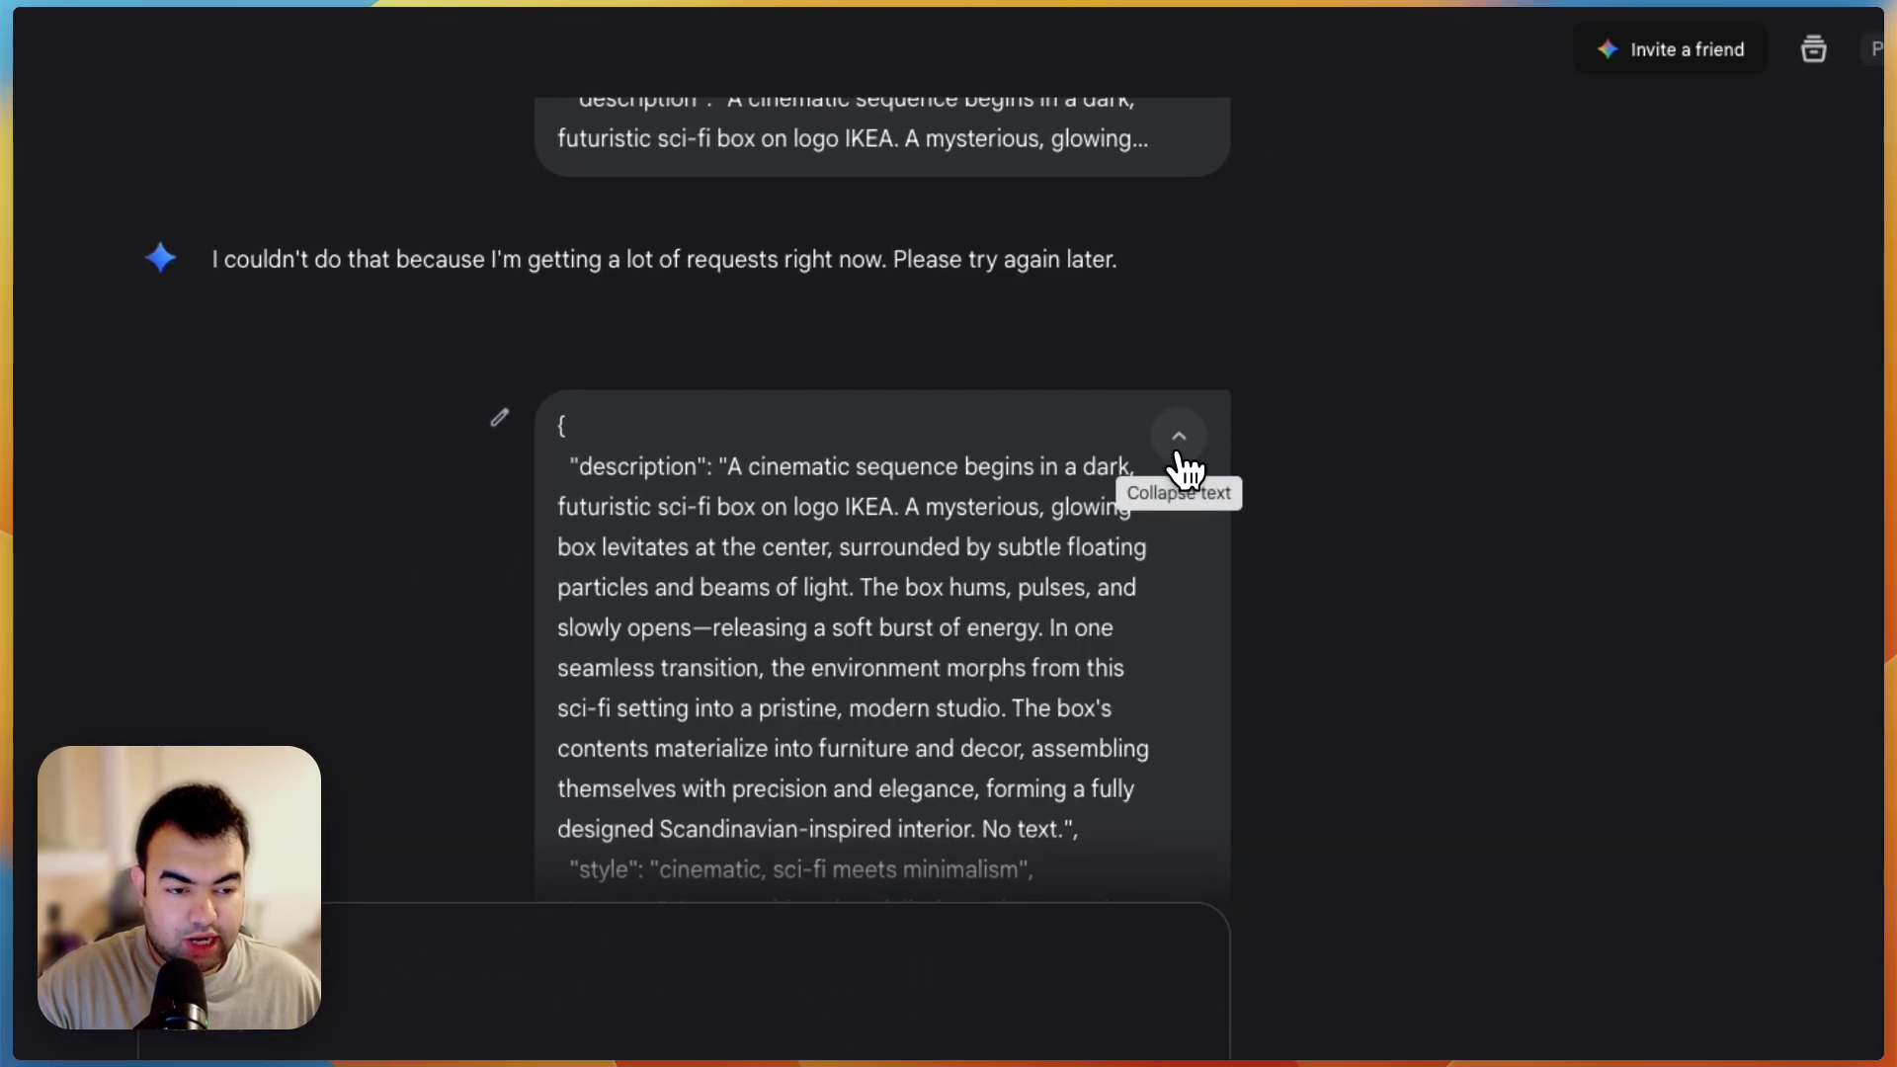
scroll(741, 632, down, 10)
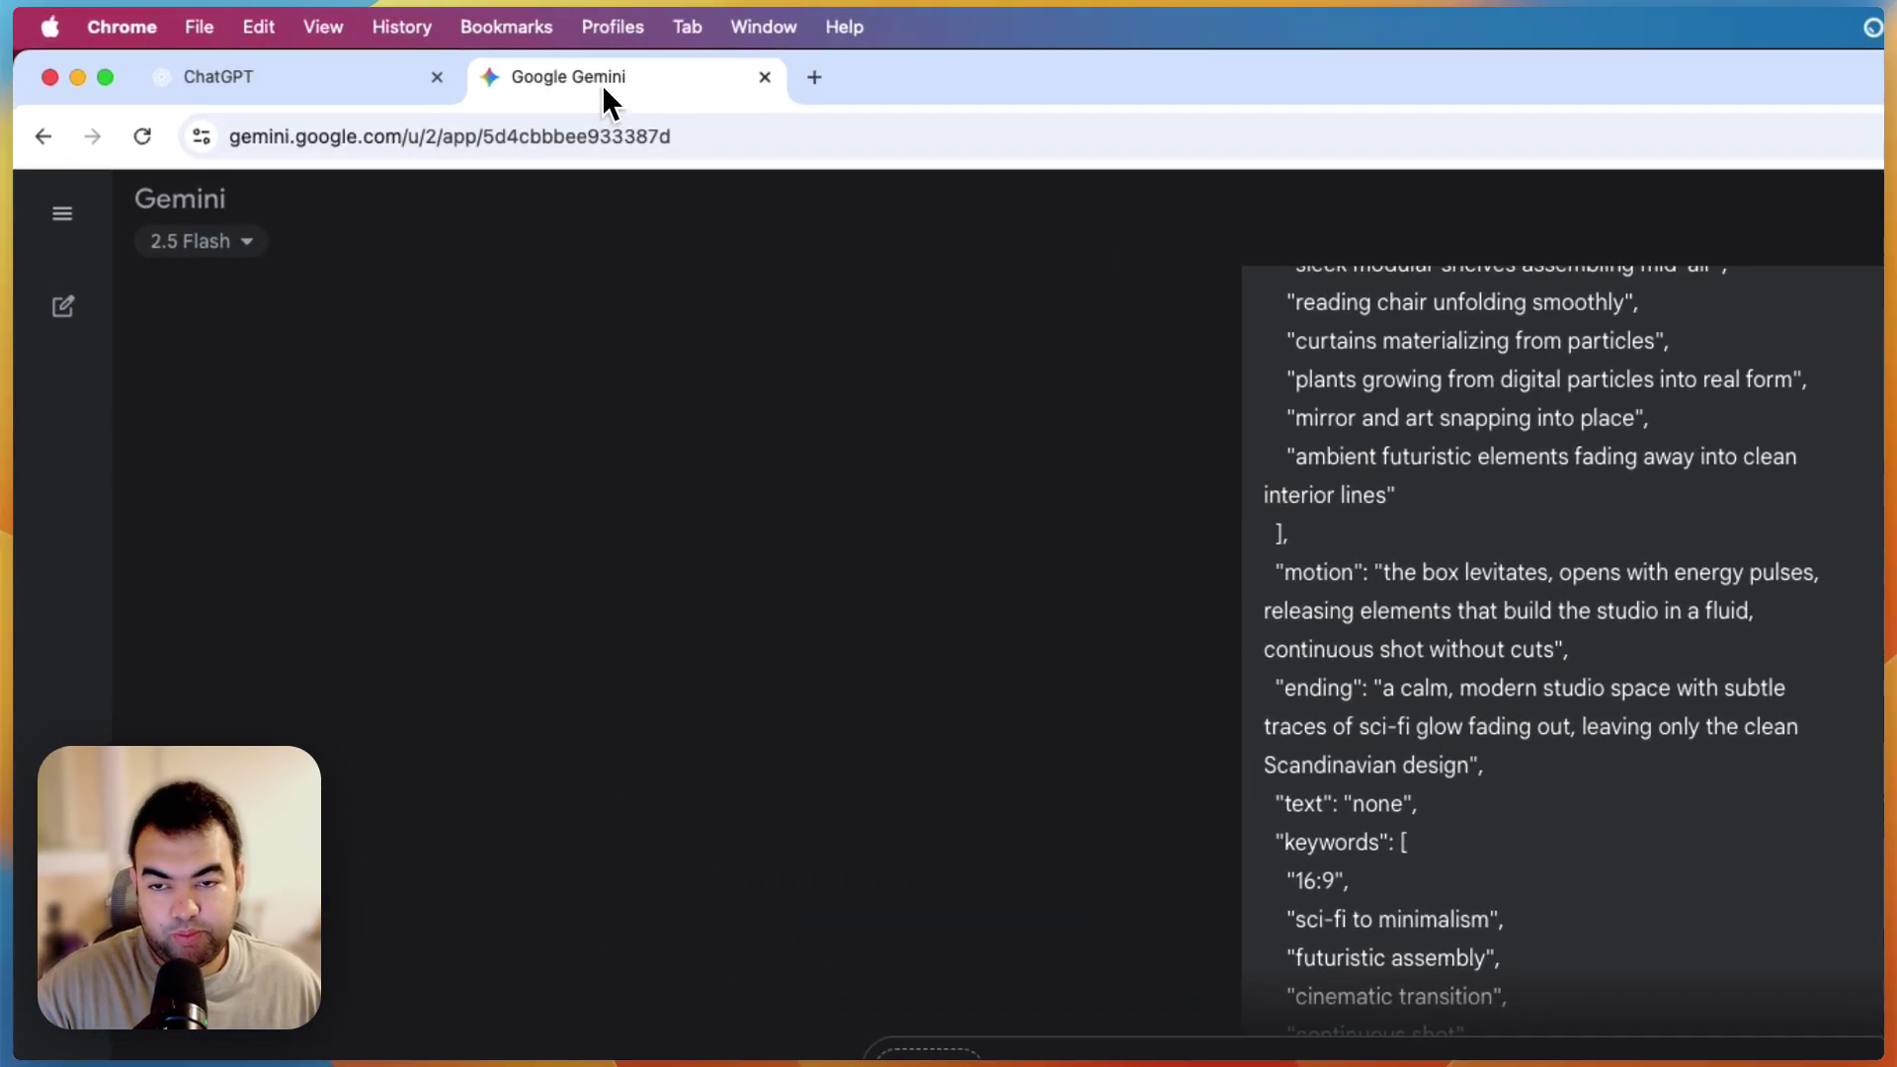
key(super+w)
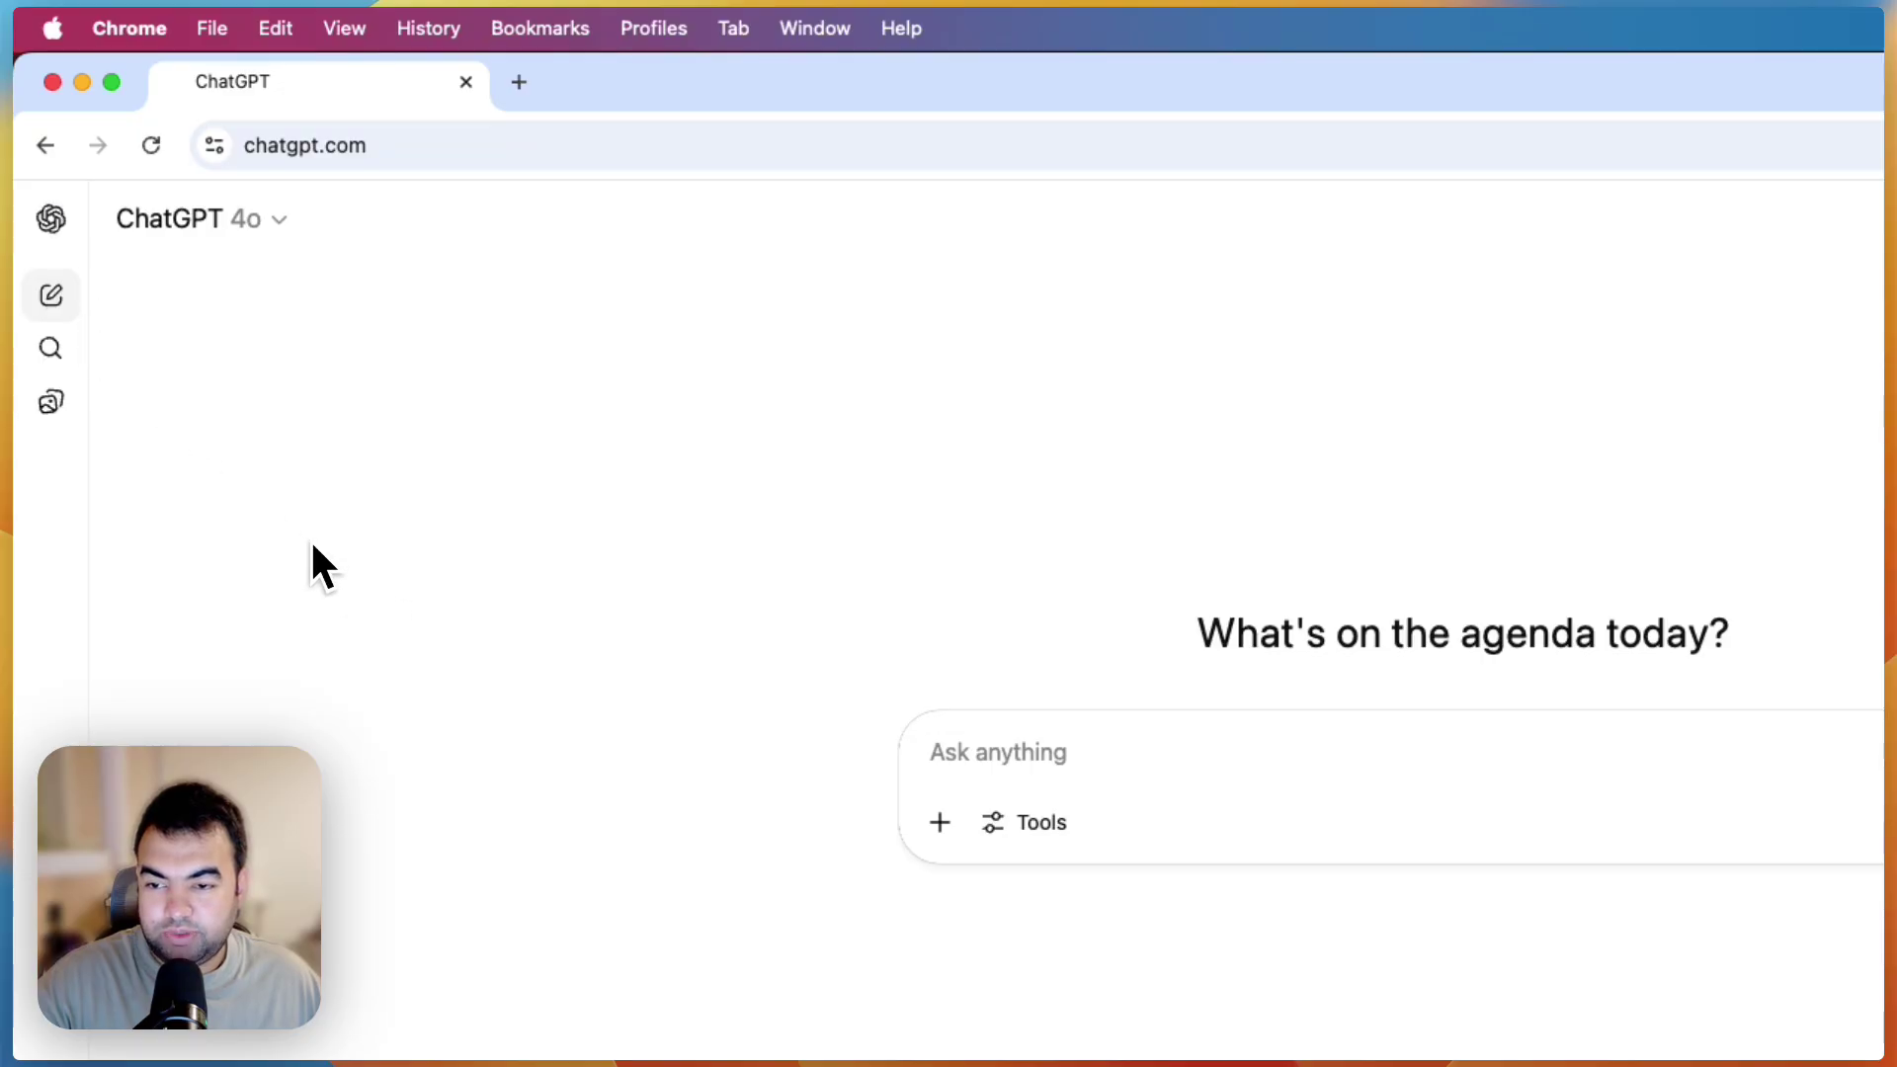
- From the sidebar, create a new project called 'JSON PROMPT BUILDER'
click(54, 221)
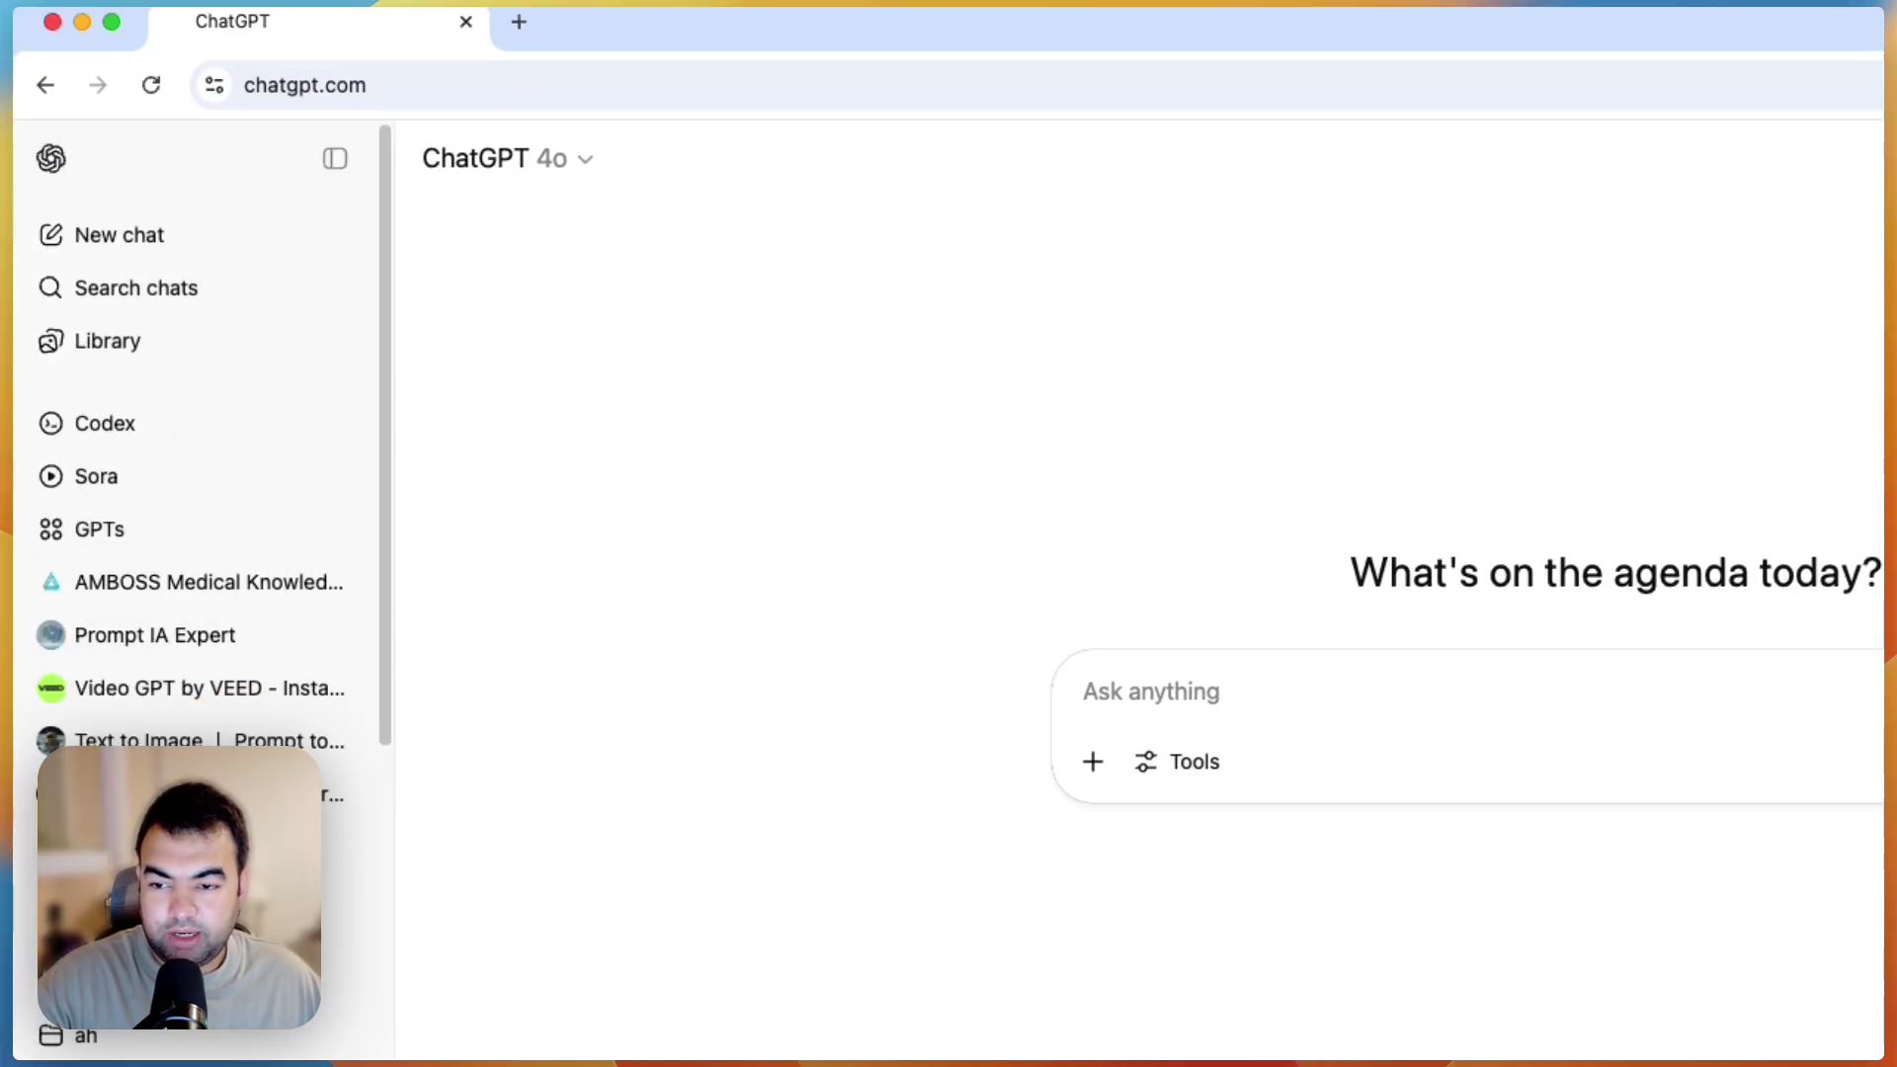
click(200, 652)
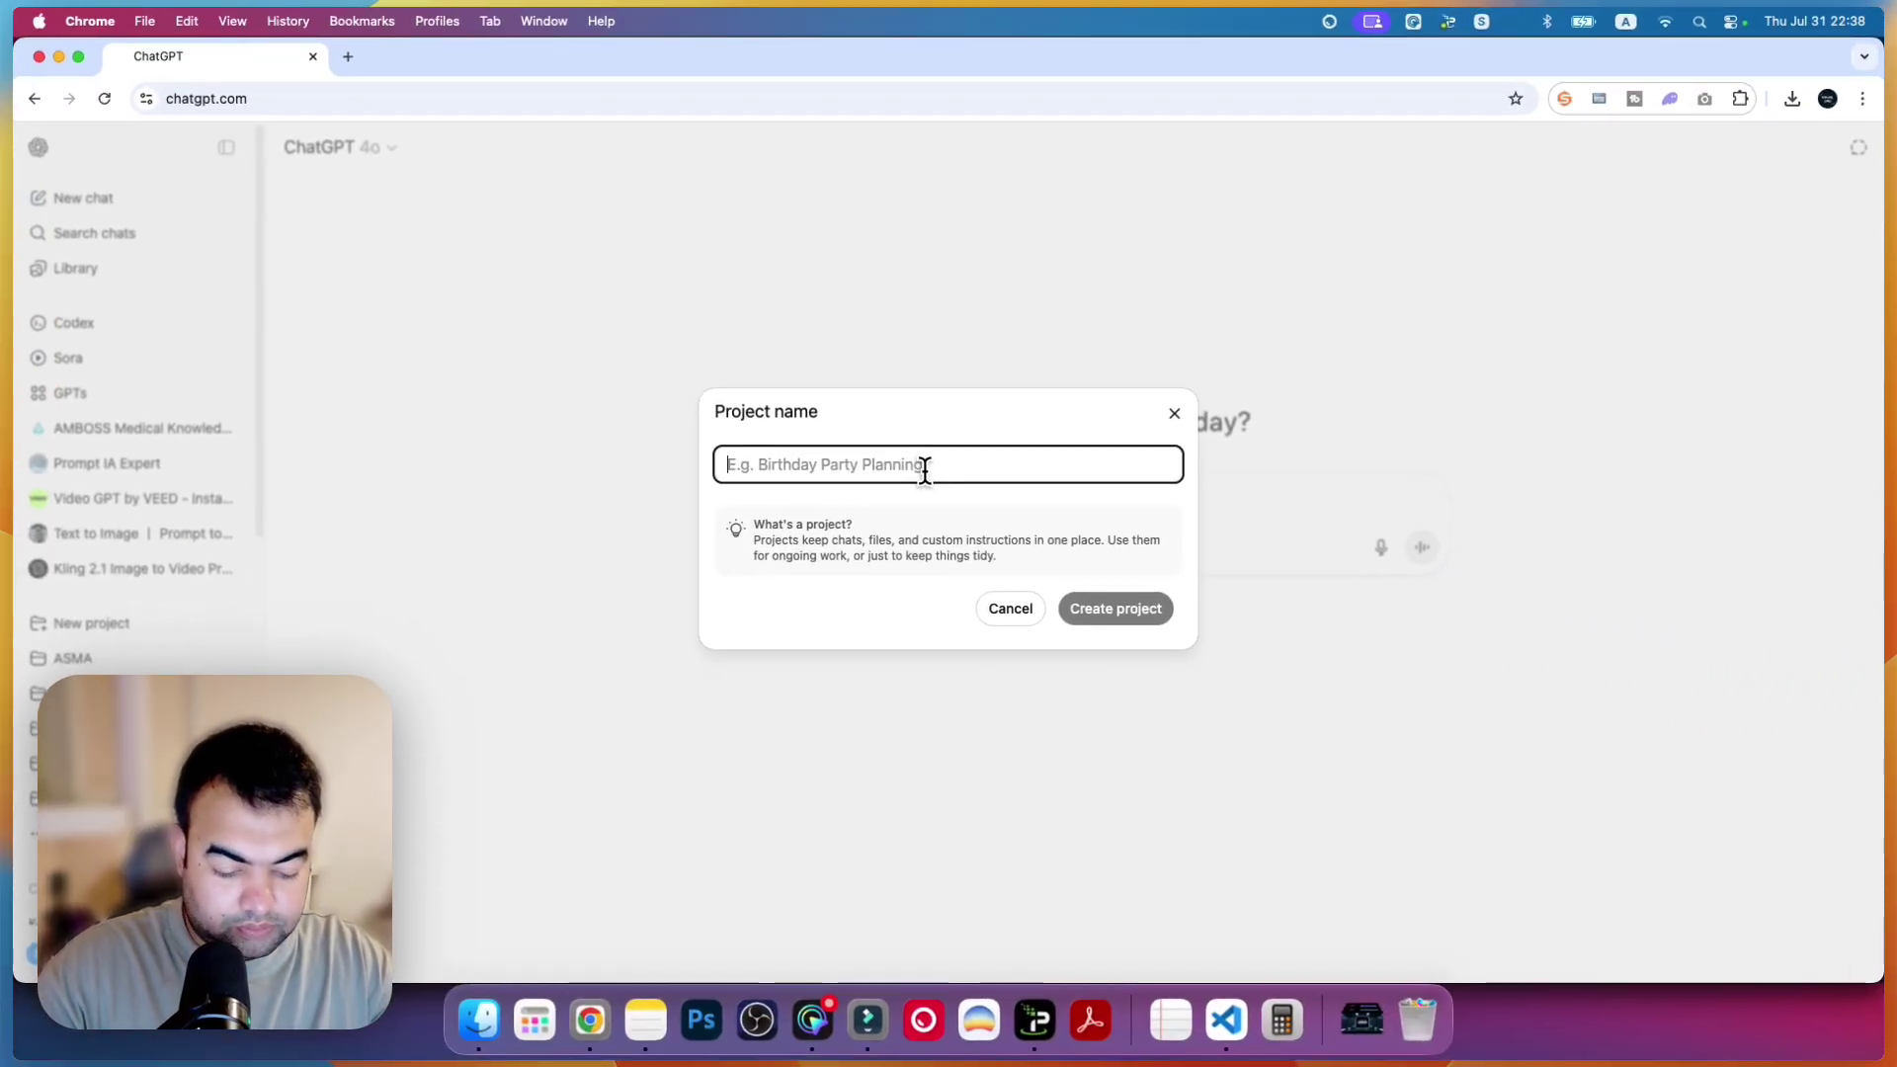
text(JSON PROMPT BUILDER)
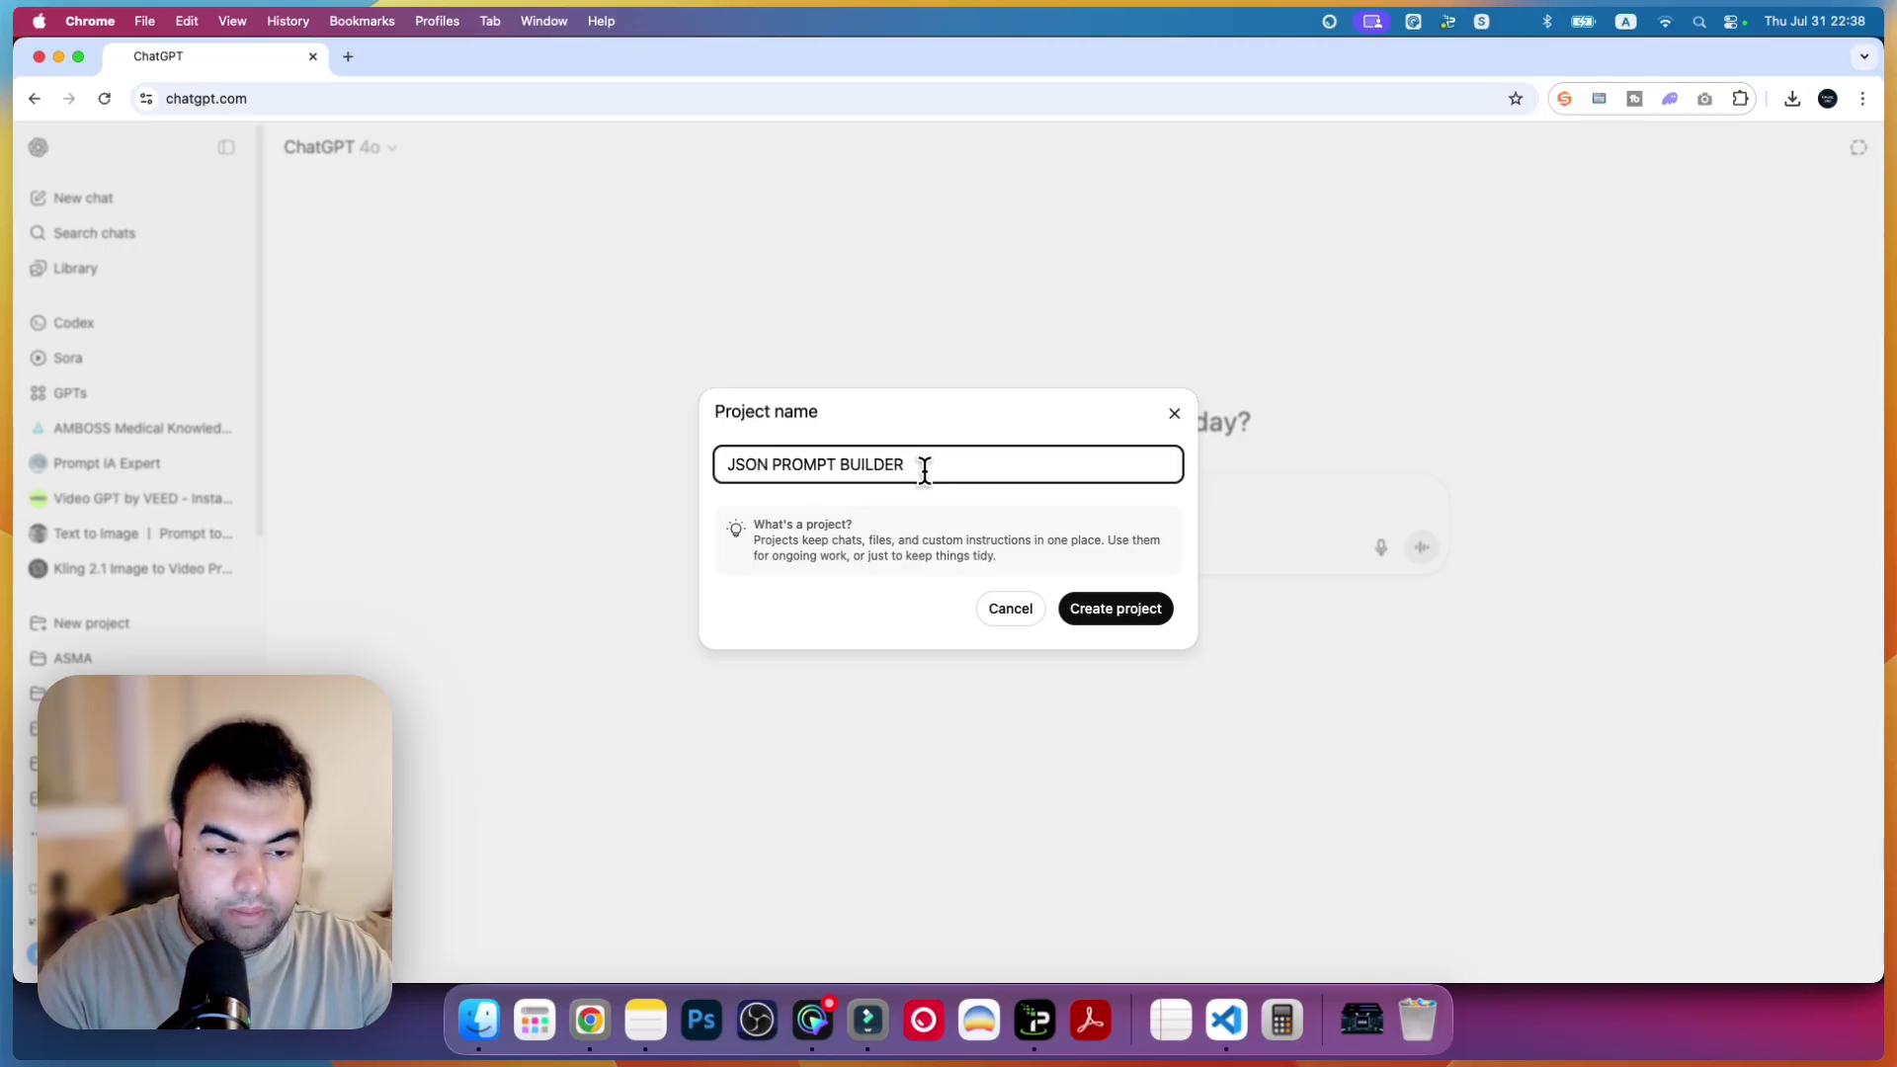
click(1115, 609)
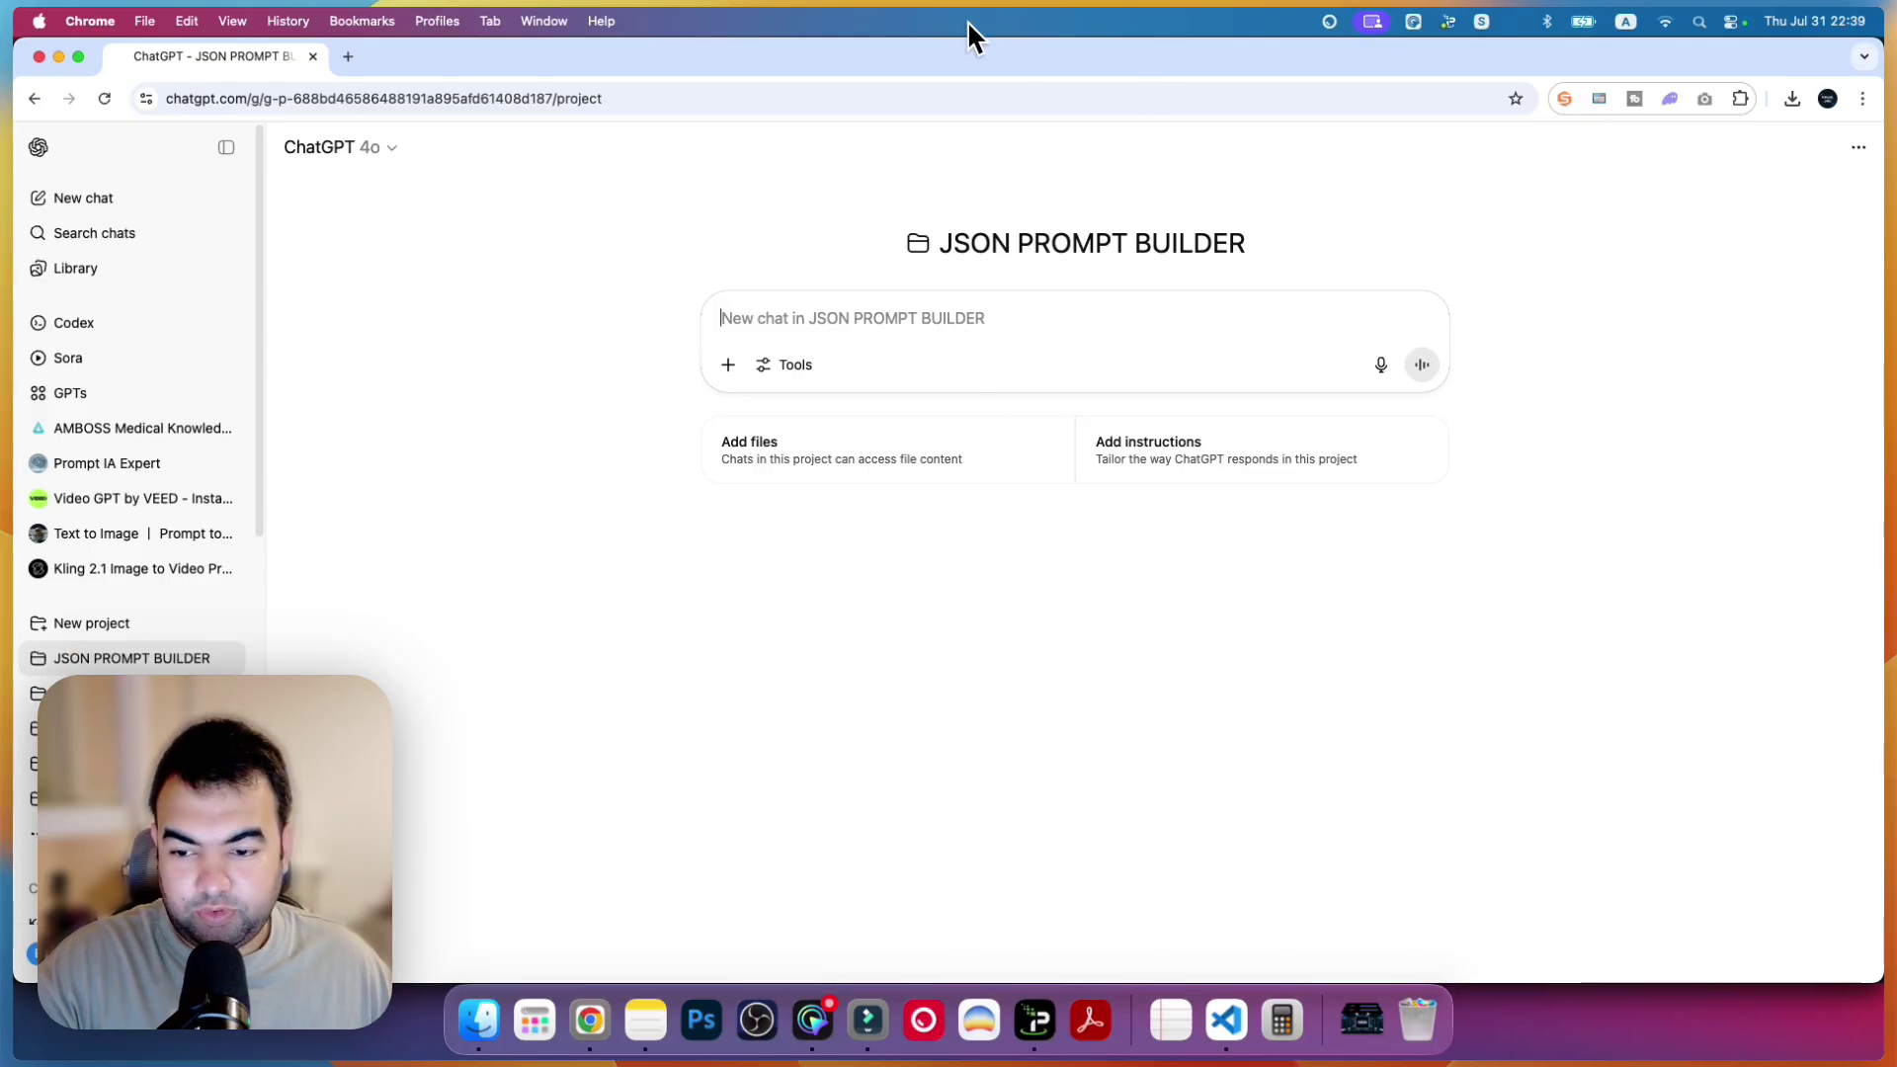
- Open the project's Add files browser and go to the Desktop folder
click(227, 147)
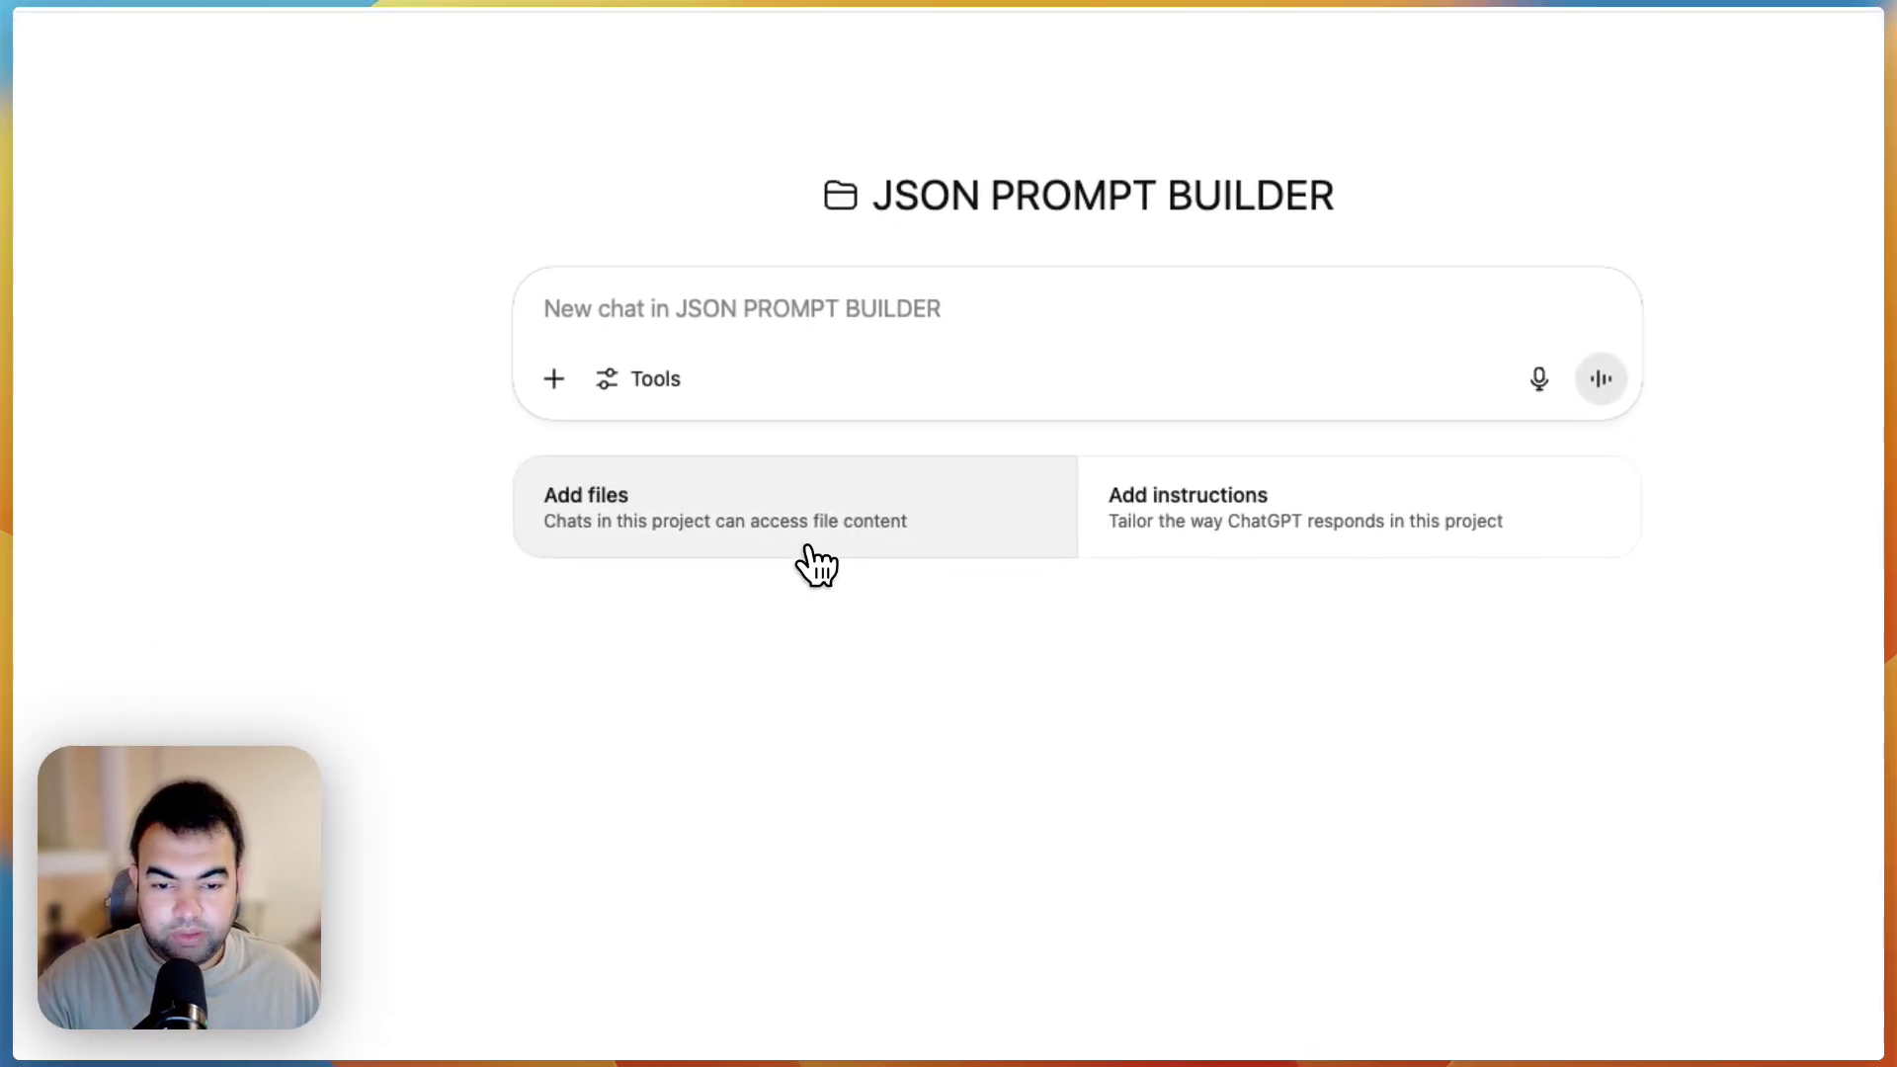
click(561, 479)
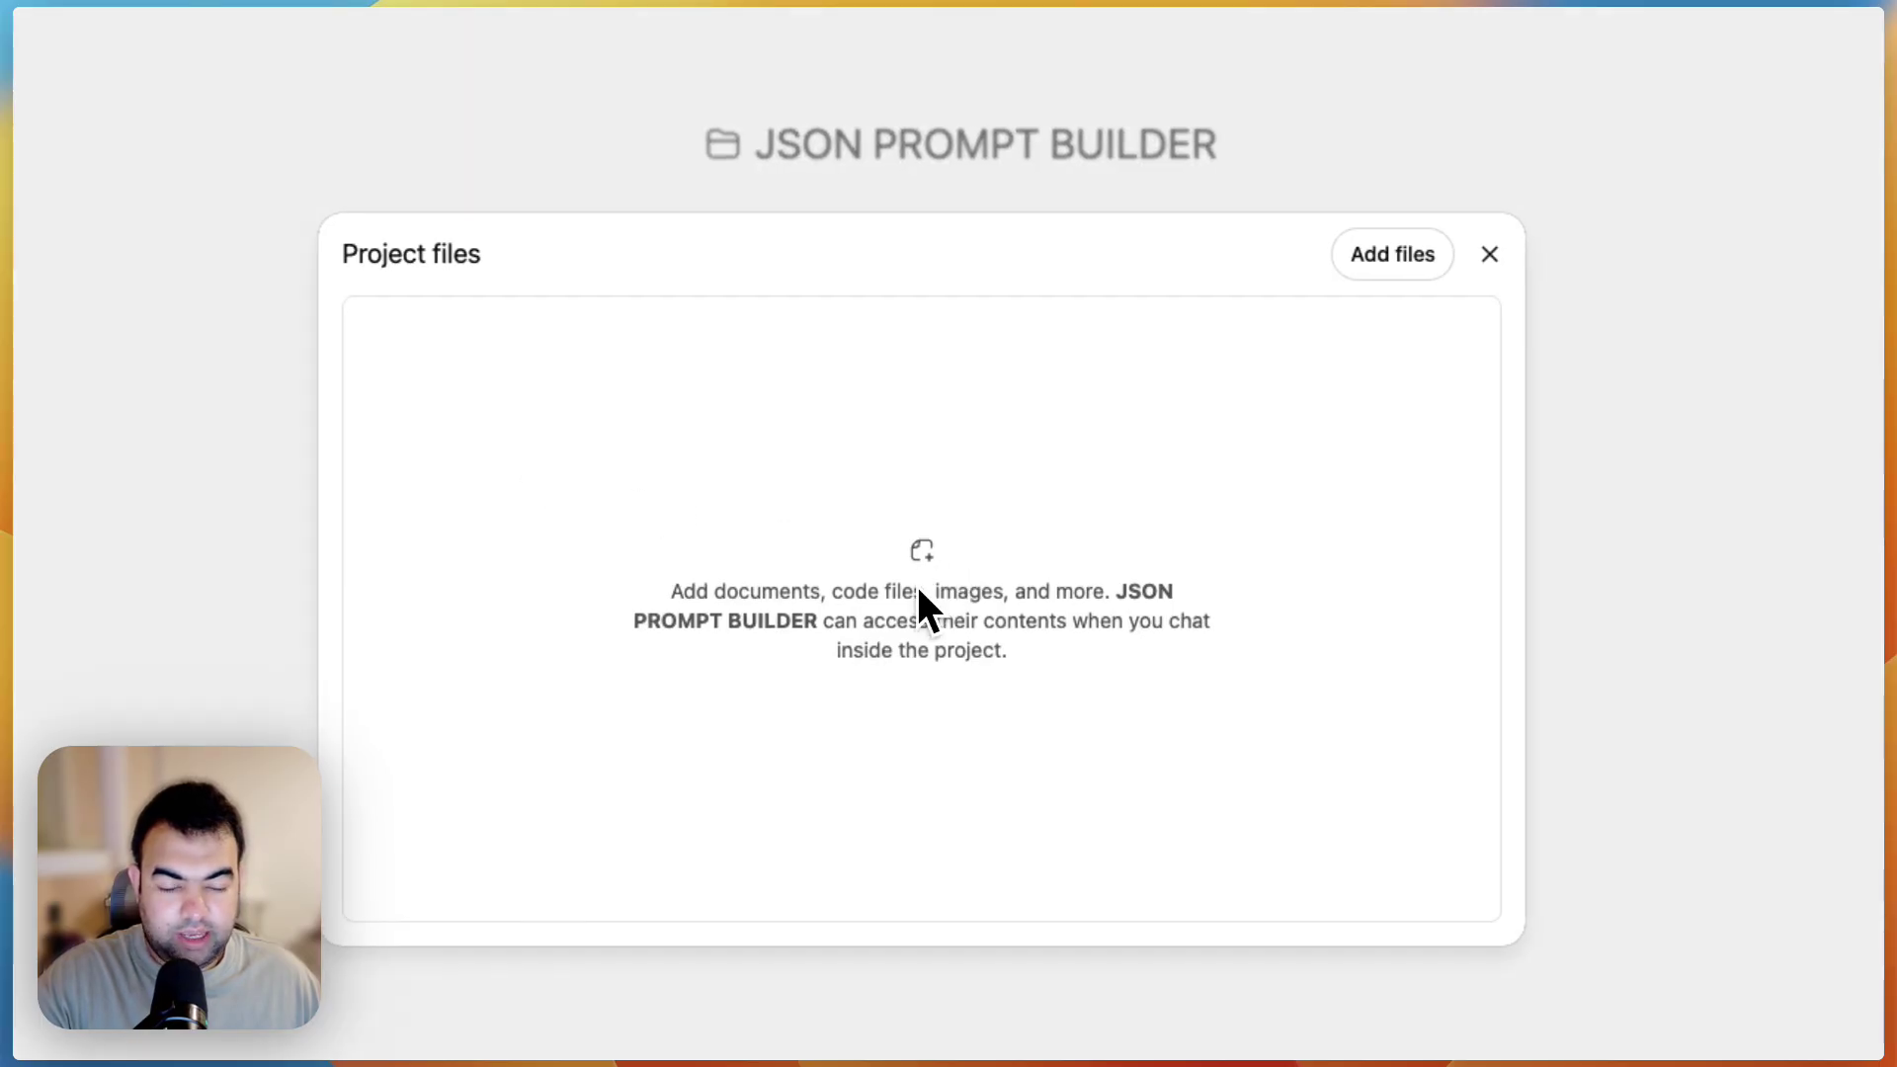
click(923, 611)
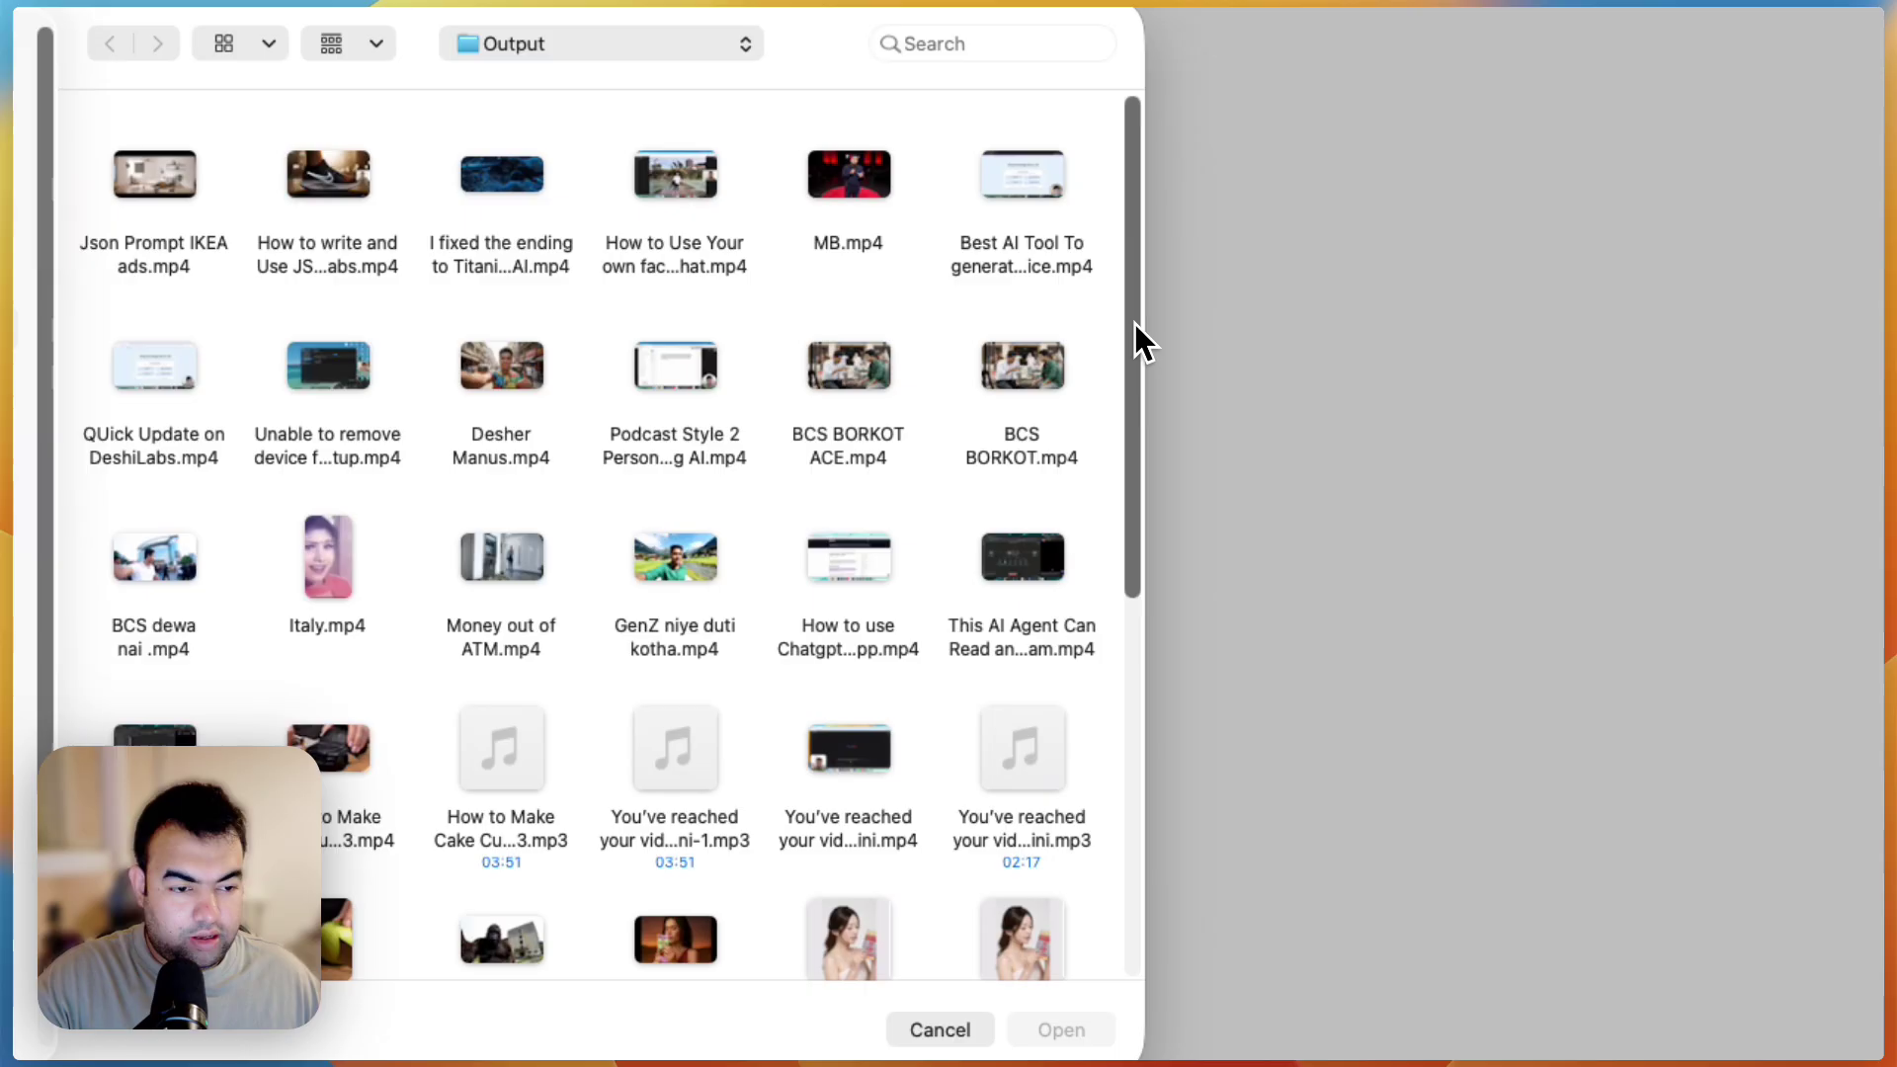
scroll(1542, 708, down, 8)
scroll(1088, 781, up, 8)
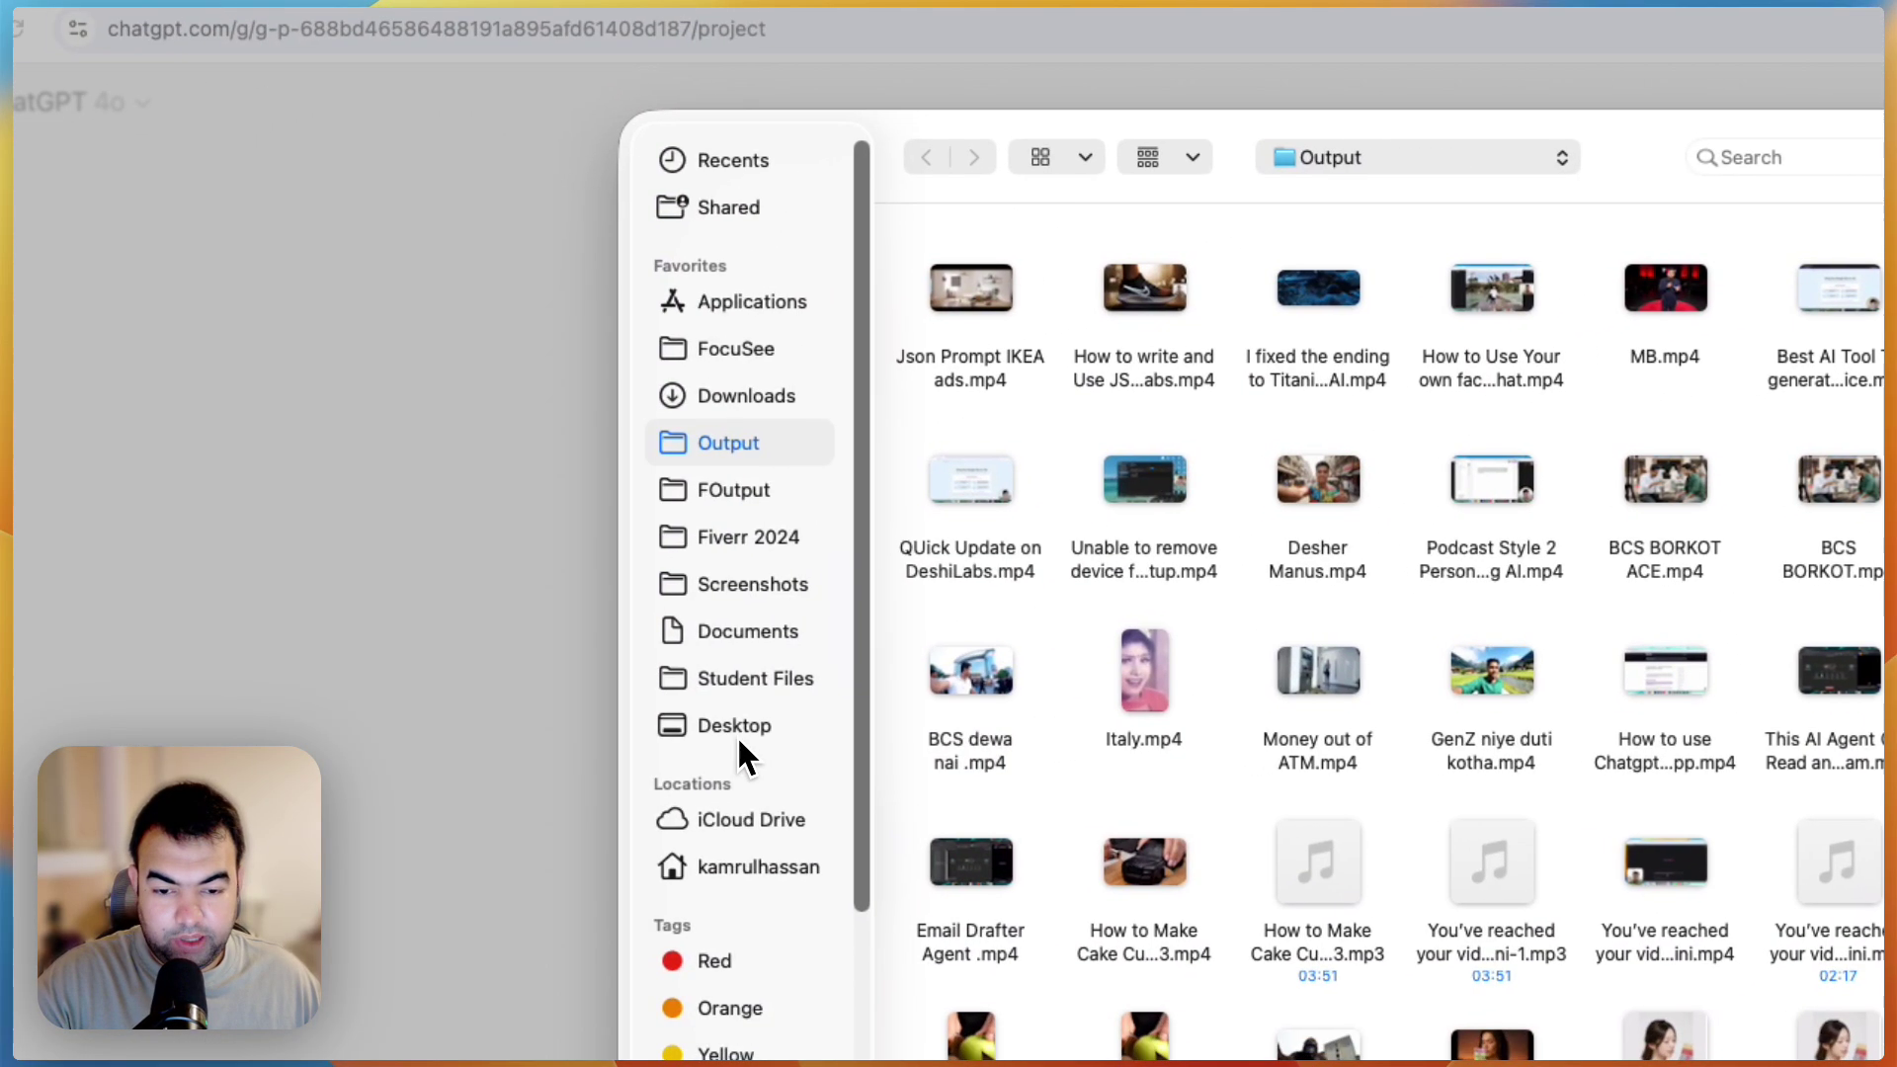
click(477, 767)
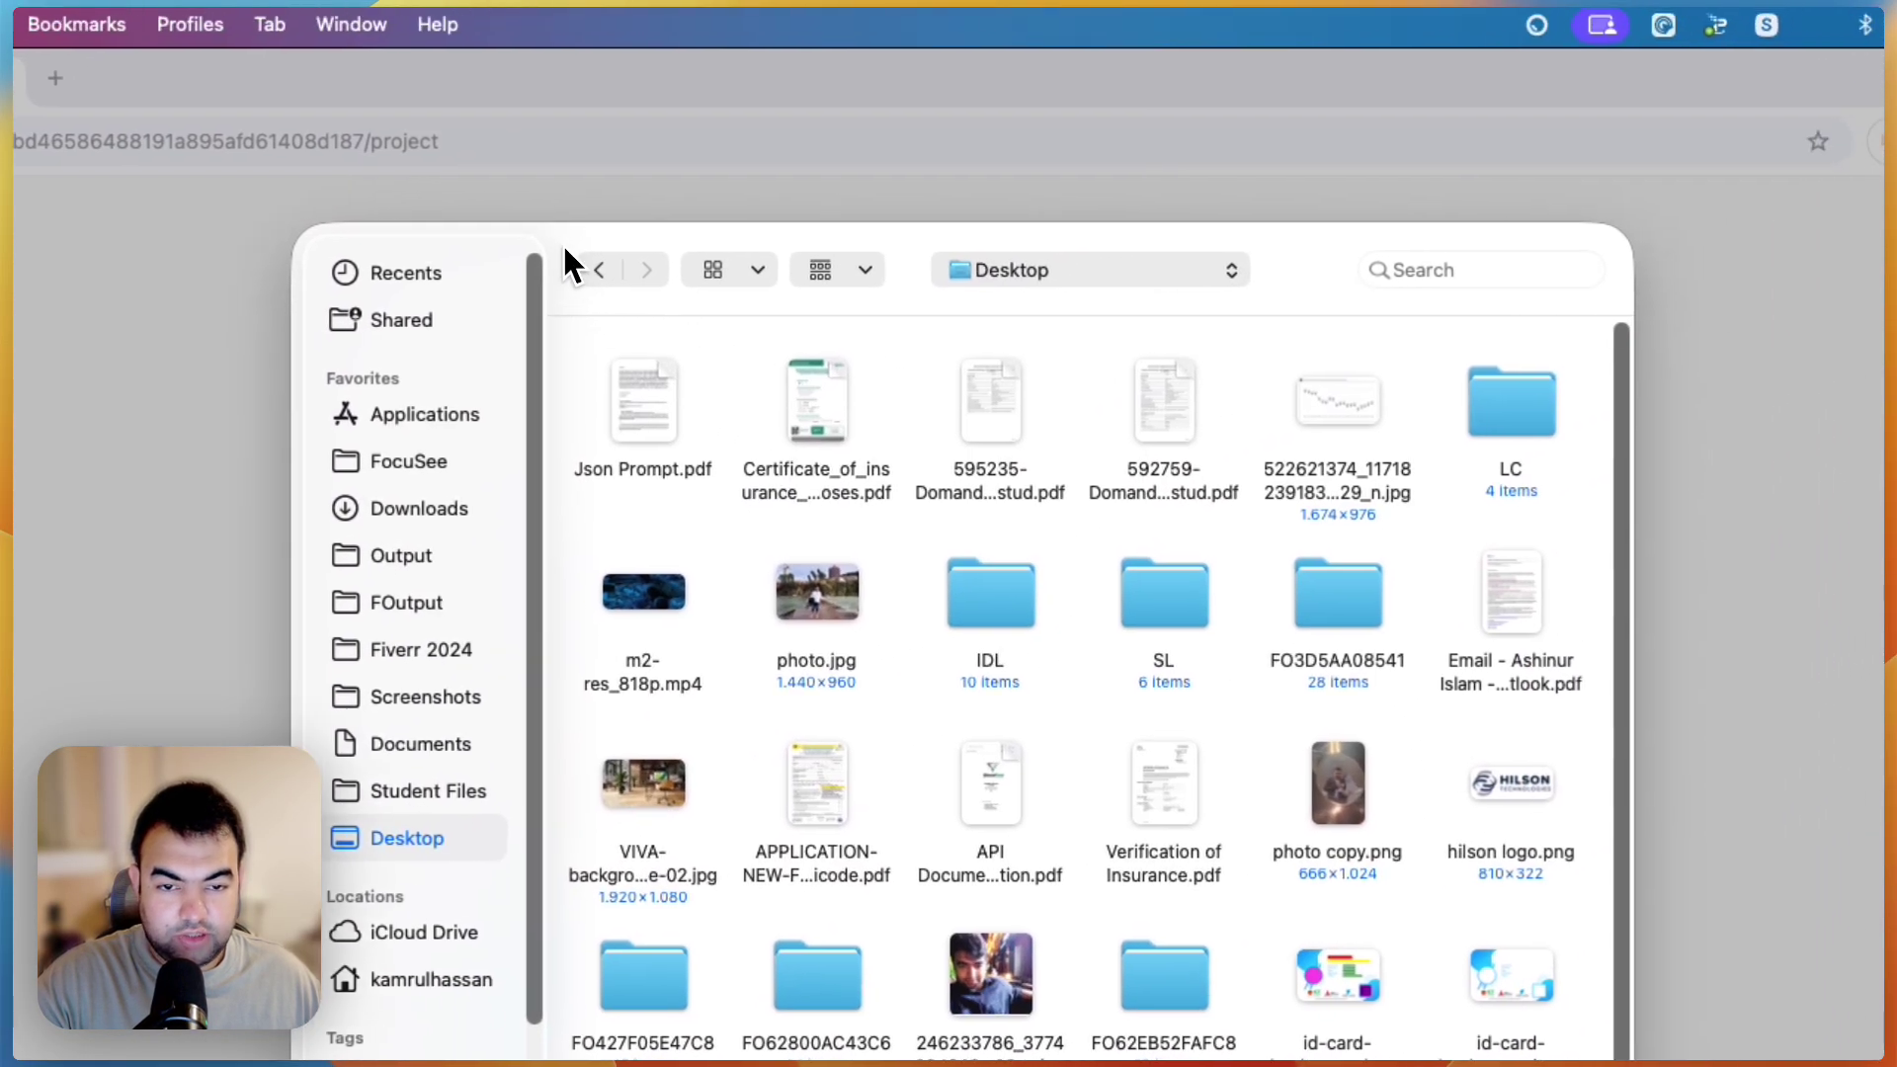
- Preview Json Prompt.pdf, then upload it to the project files
right_click(649, 402)
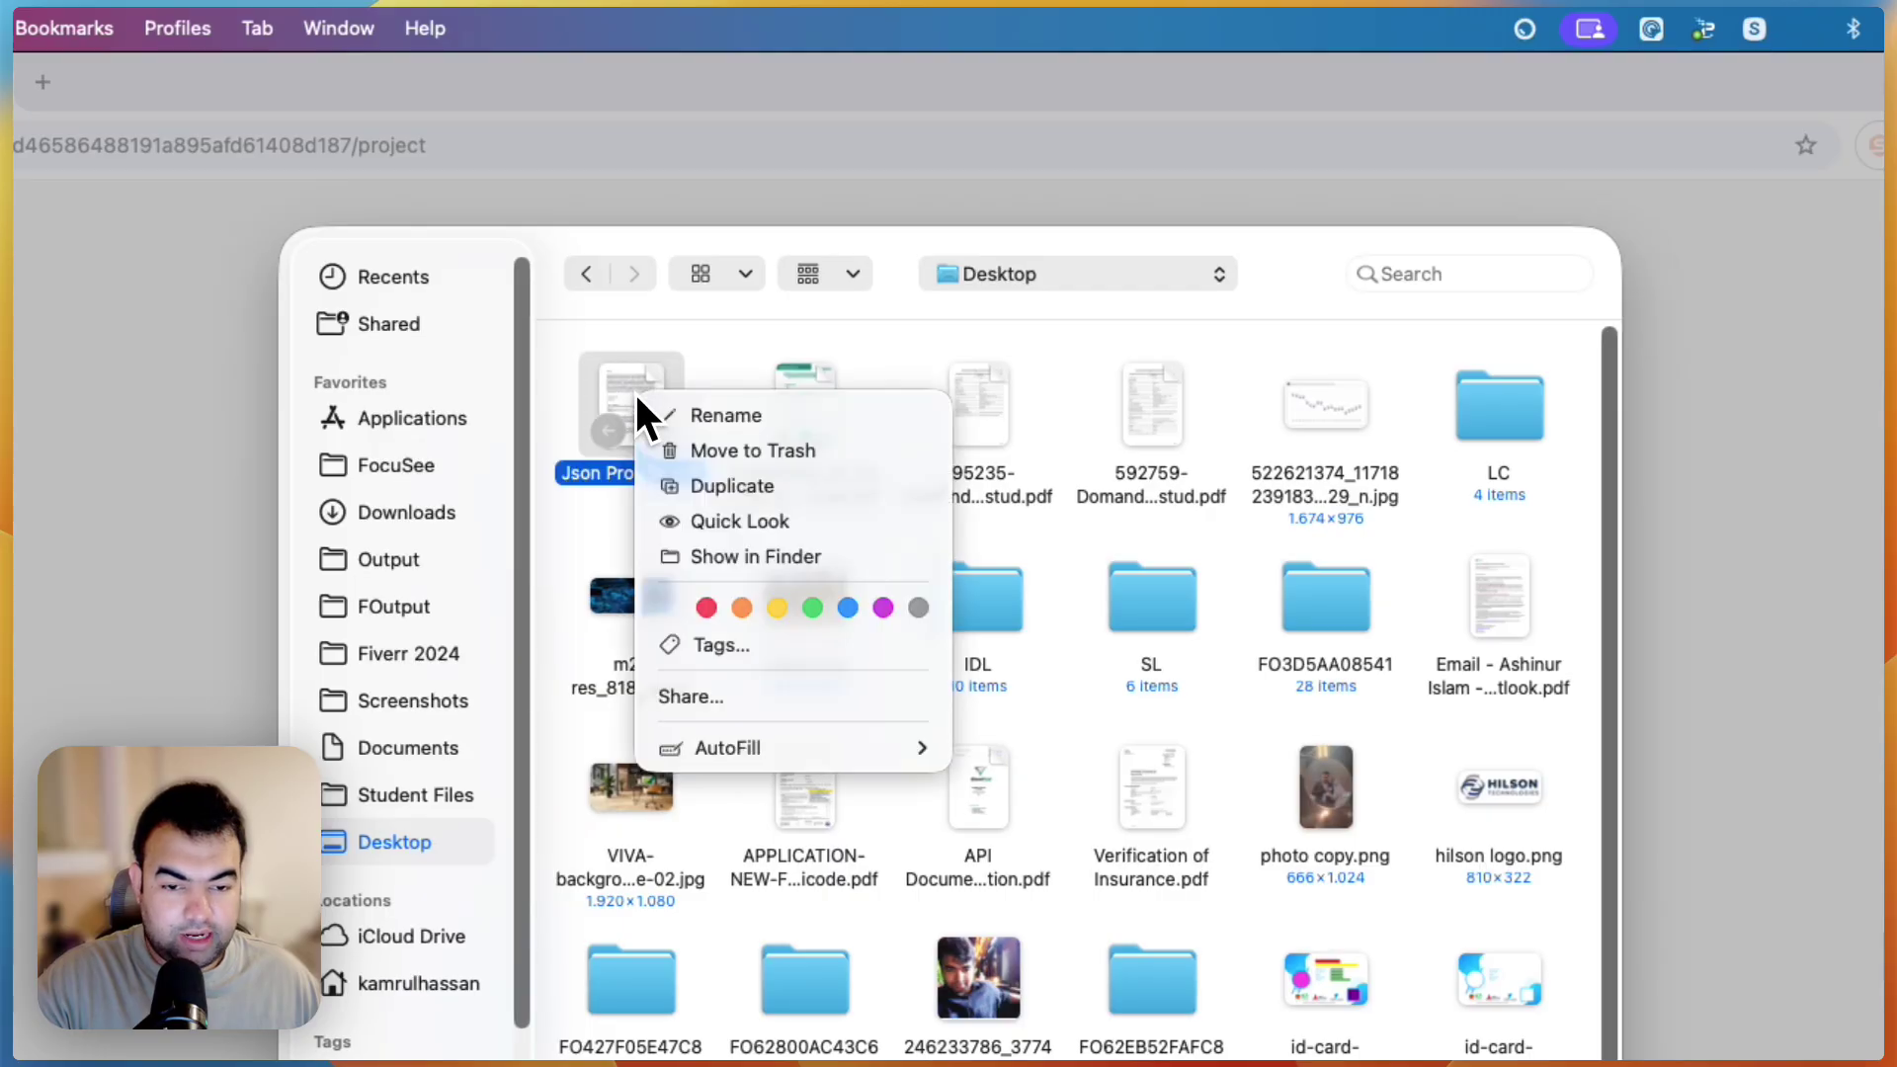
click(741, 522)
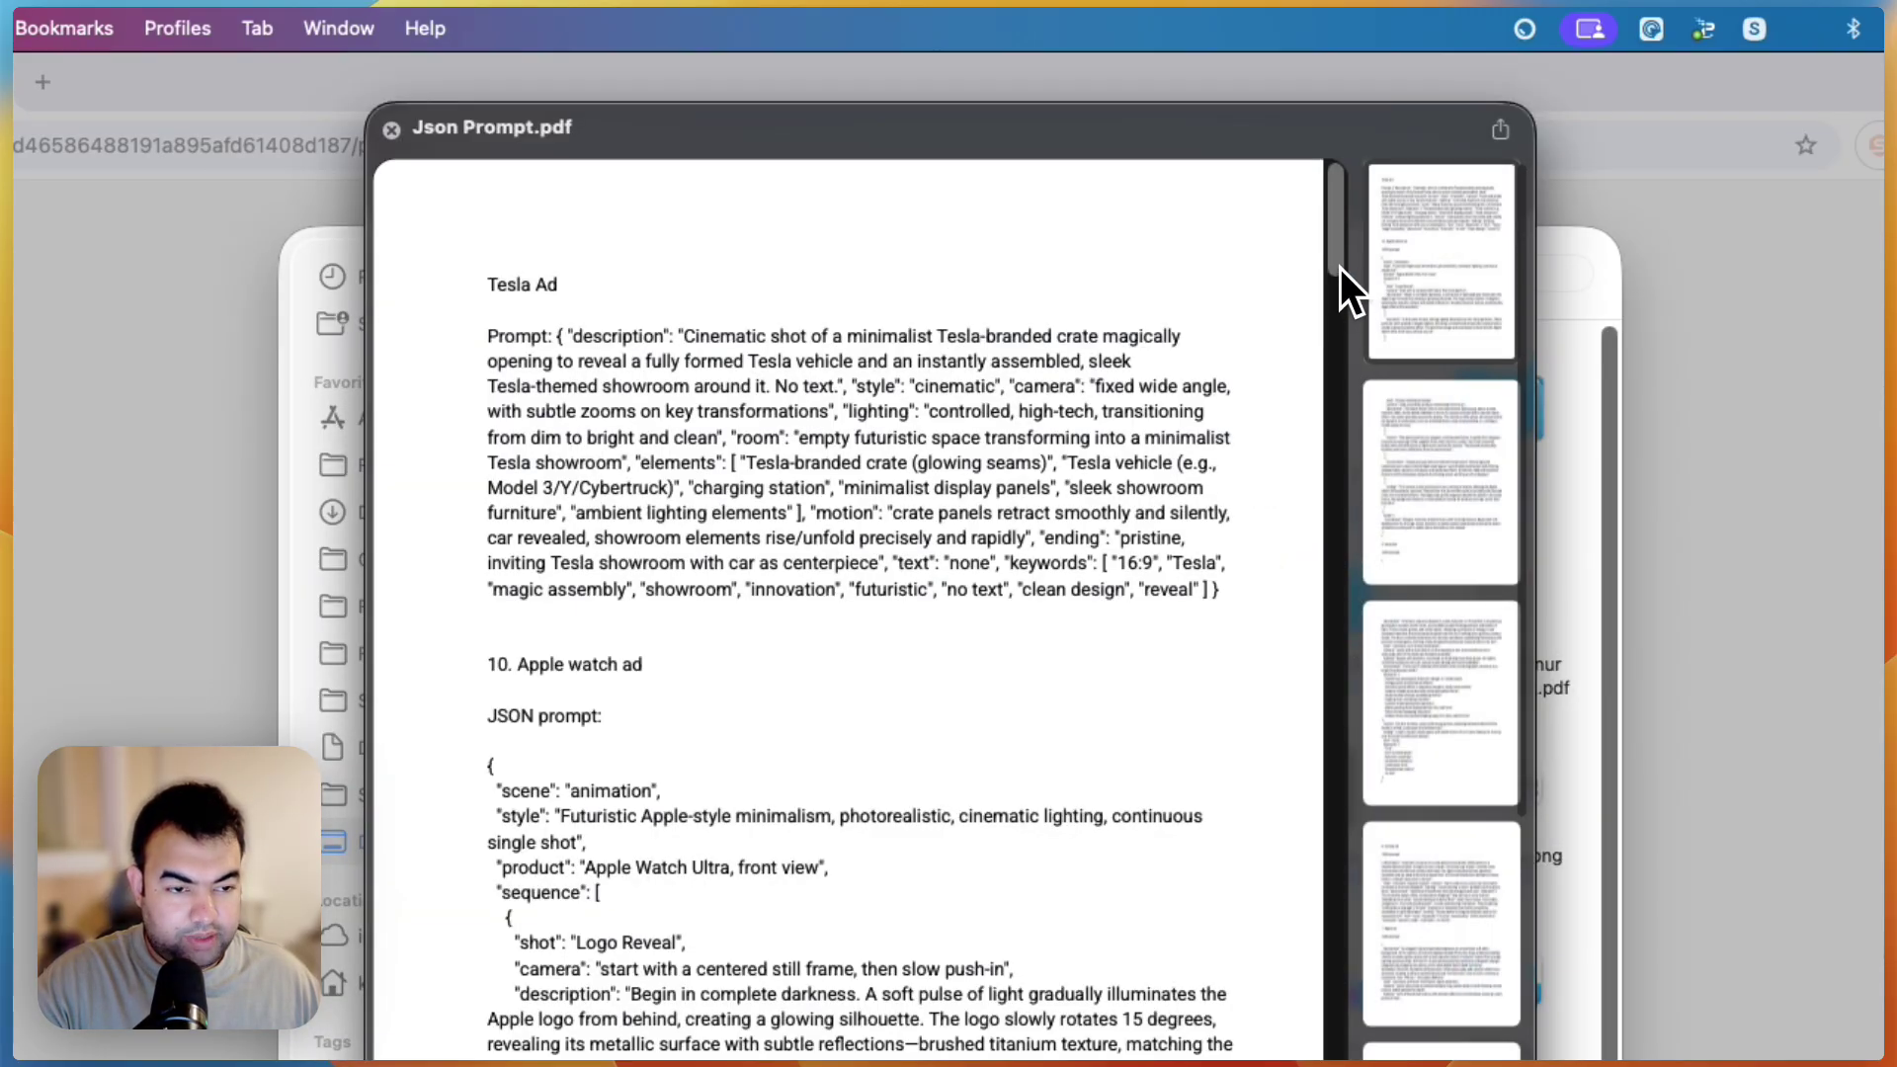
drag(1339, 268, 939, 840)
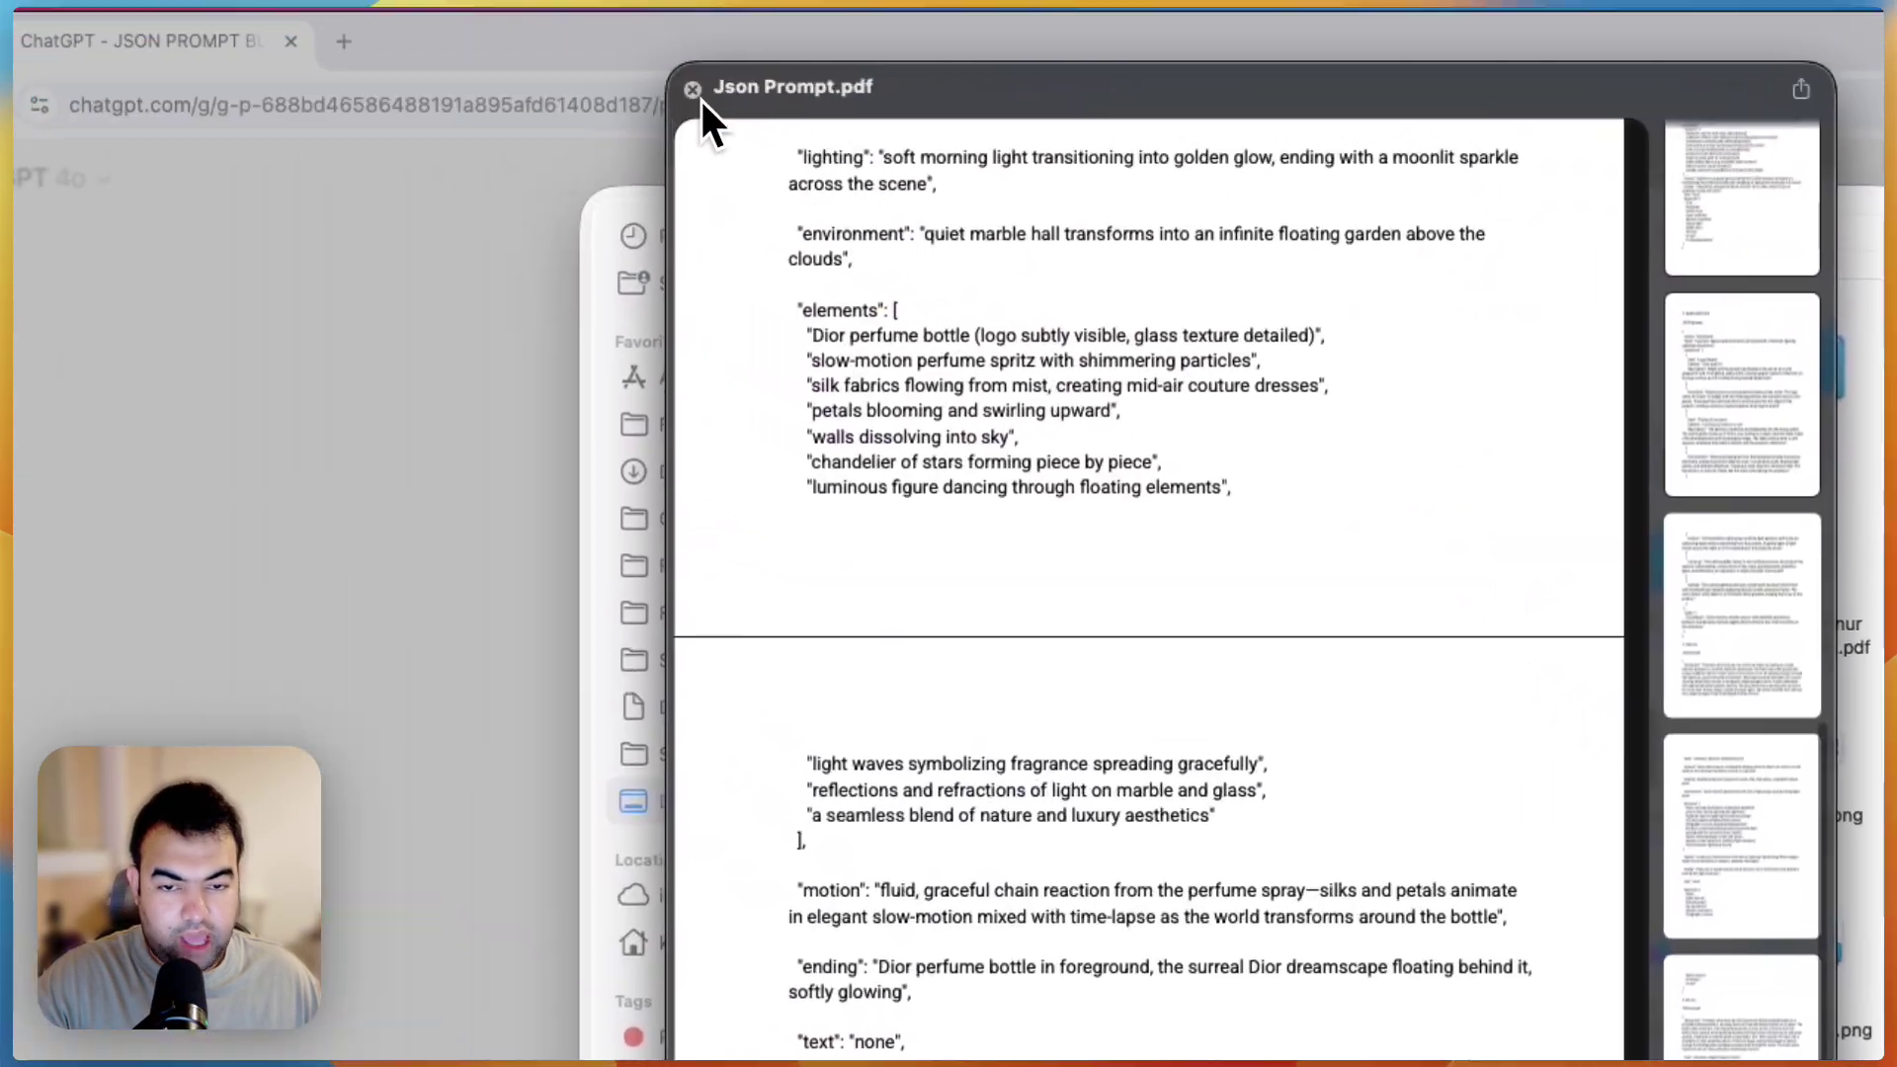
click(695, 91)
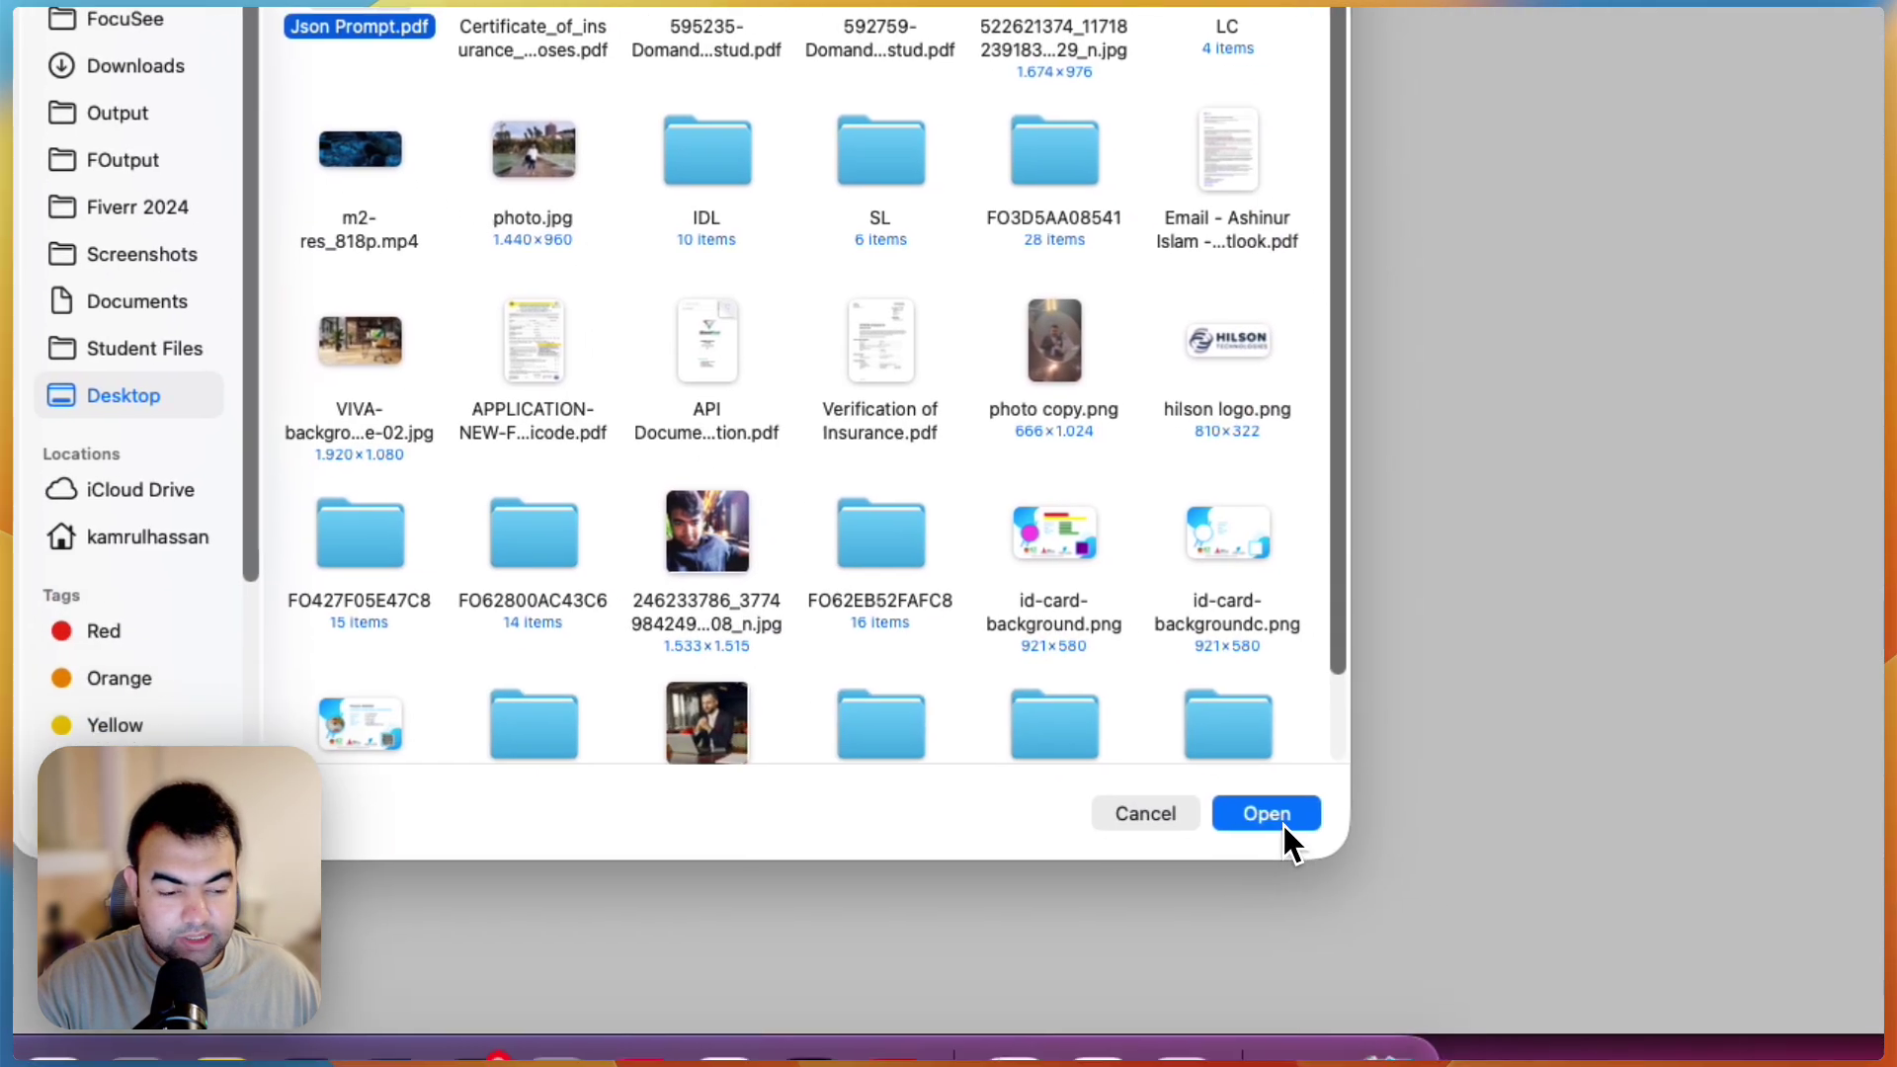
click(1270, 812)
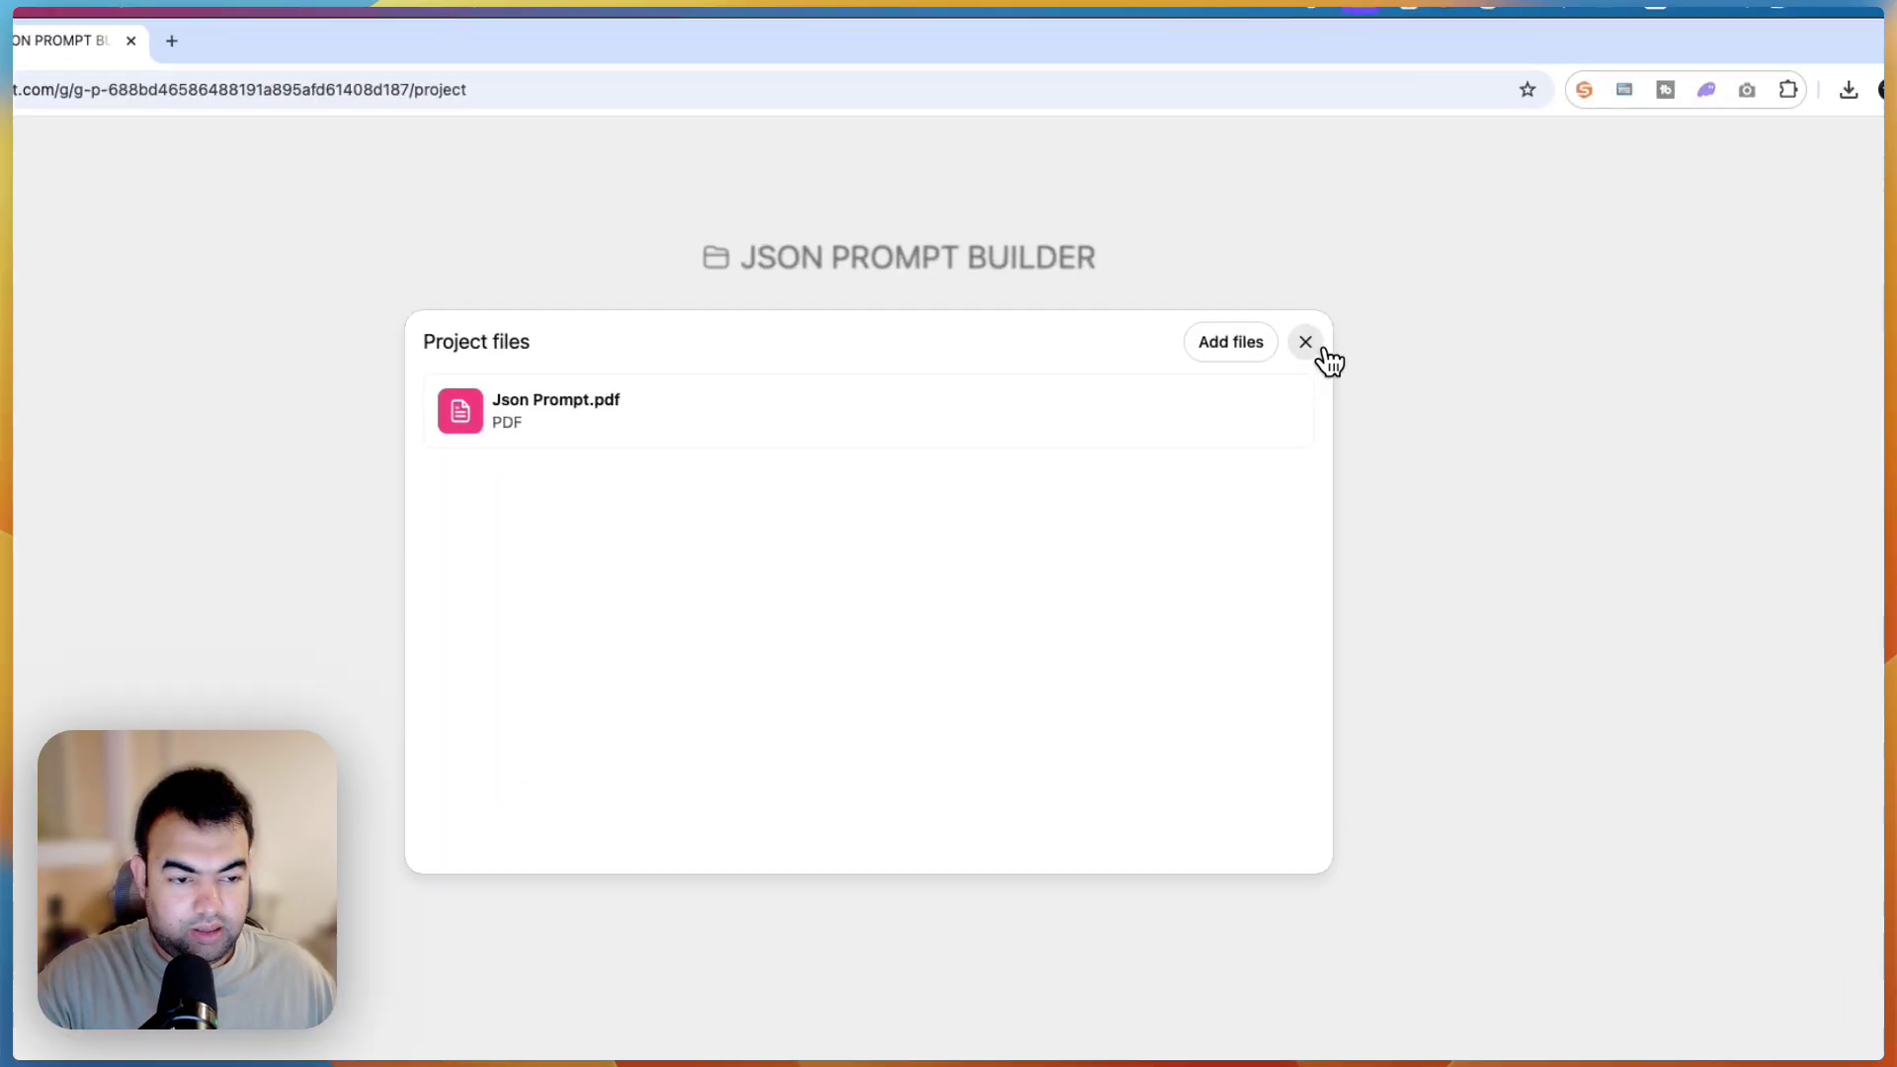
- Save project instructions 'Based on the user prompt check the attached file and make json prompt as a pro prompt'
click(1324, 315)
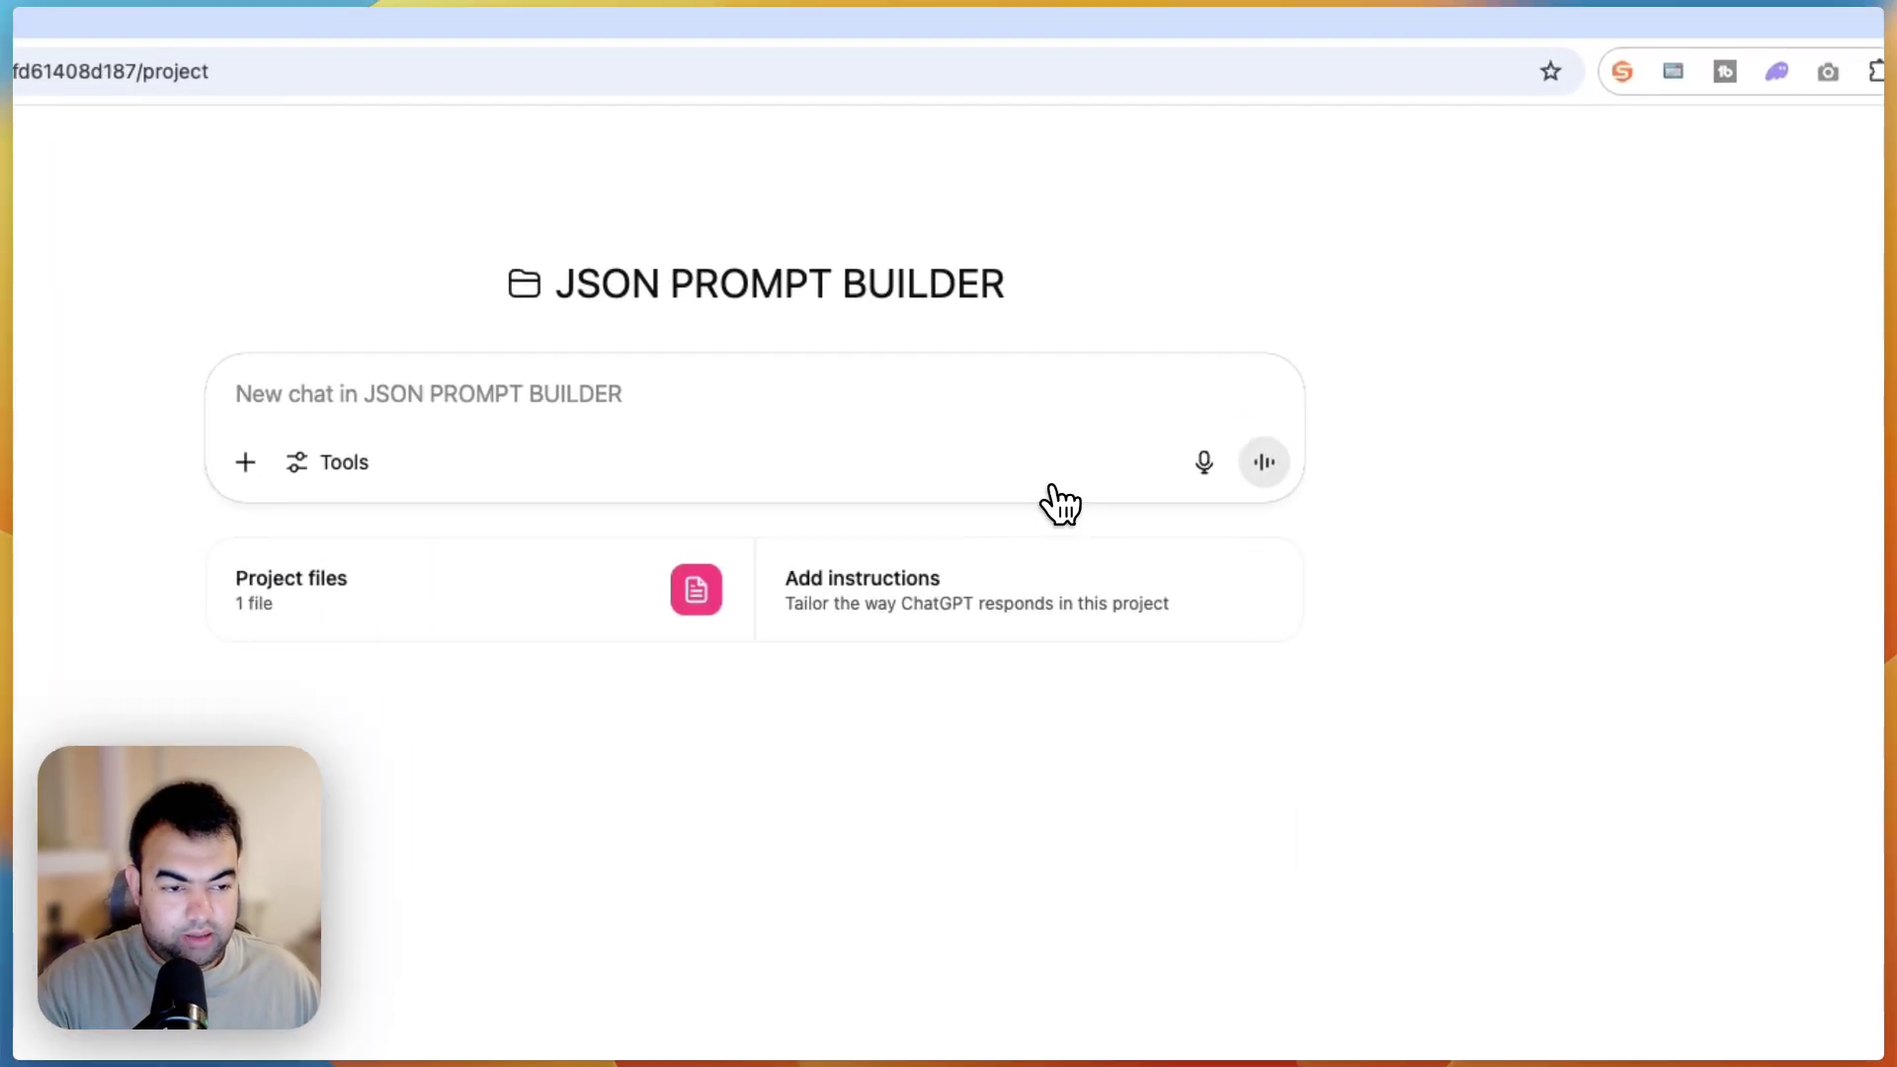
click(868, 622)
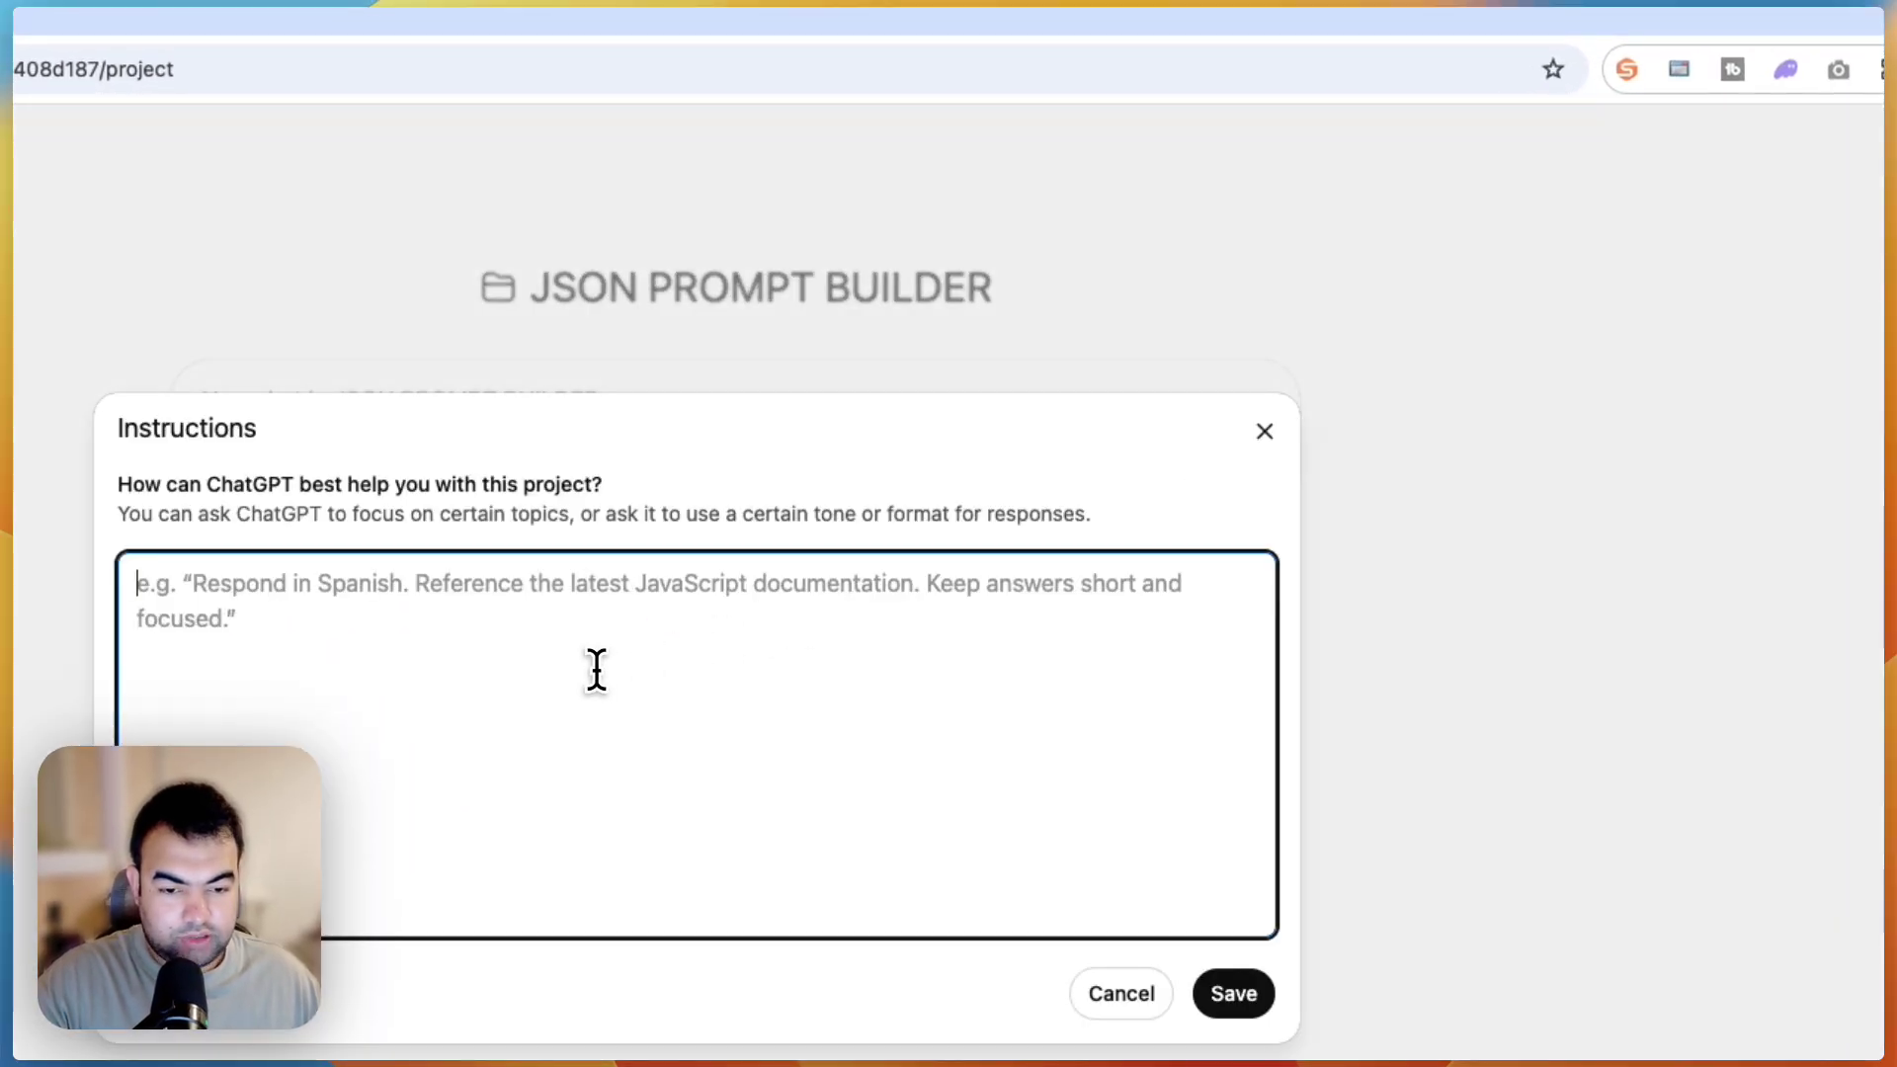
text(Baased on the user prompt check the attached file and make json prompt as a pro prompt bulder)
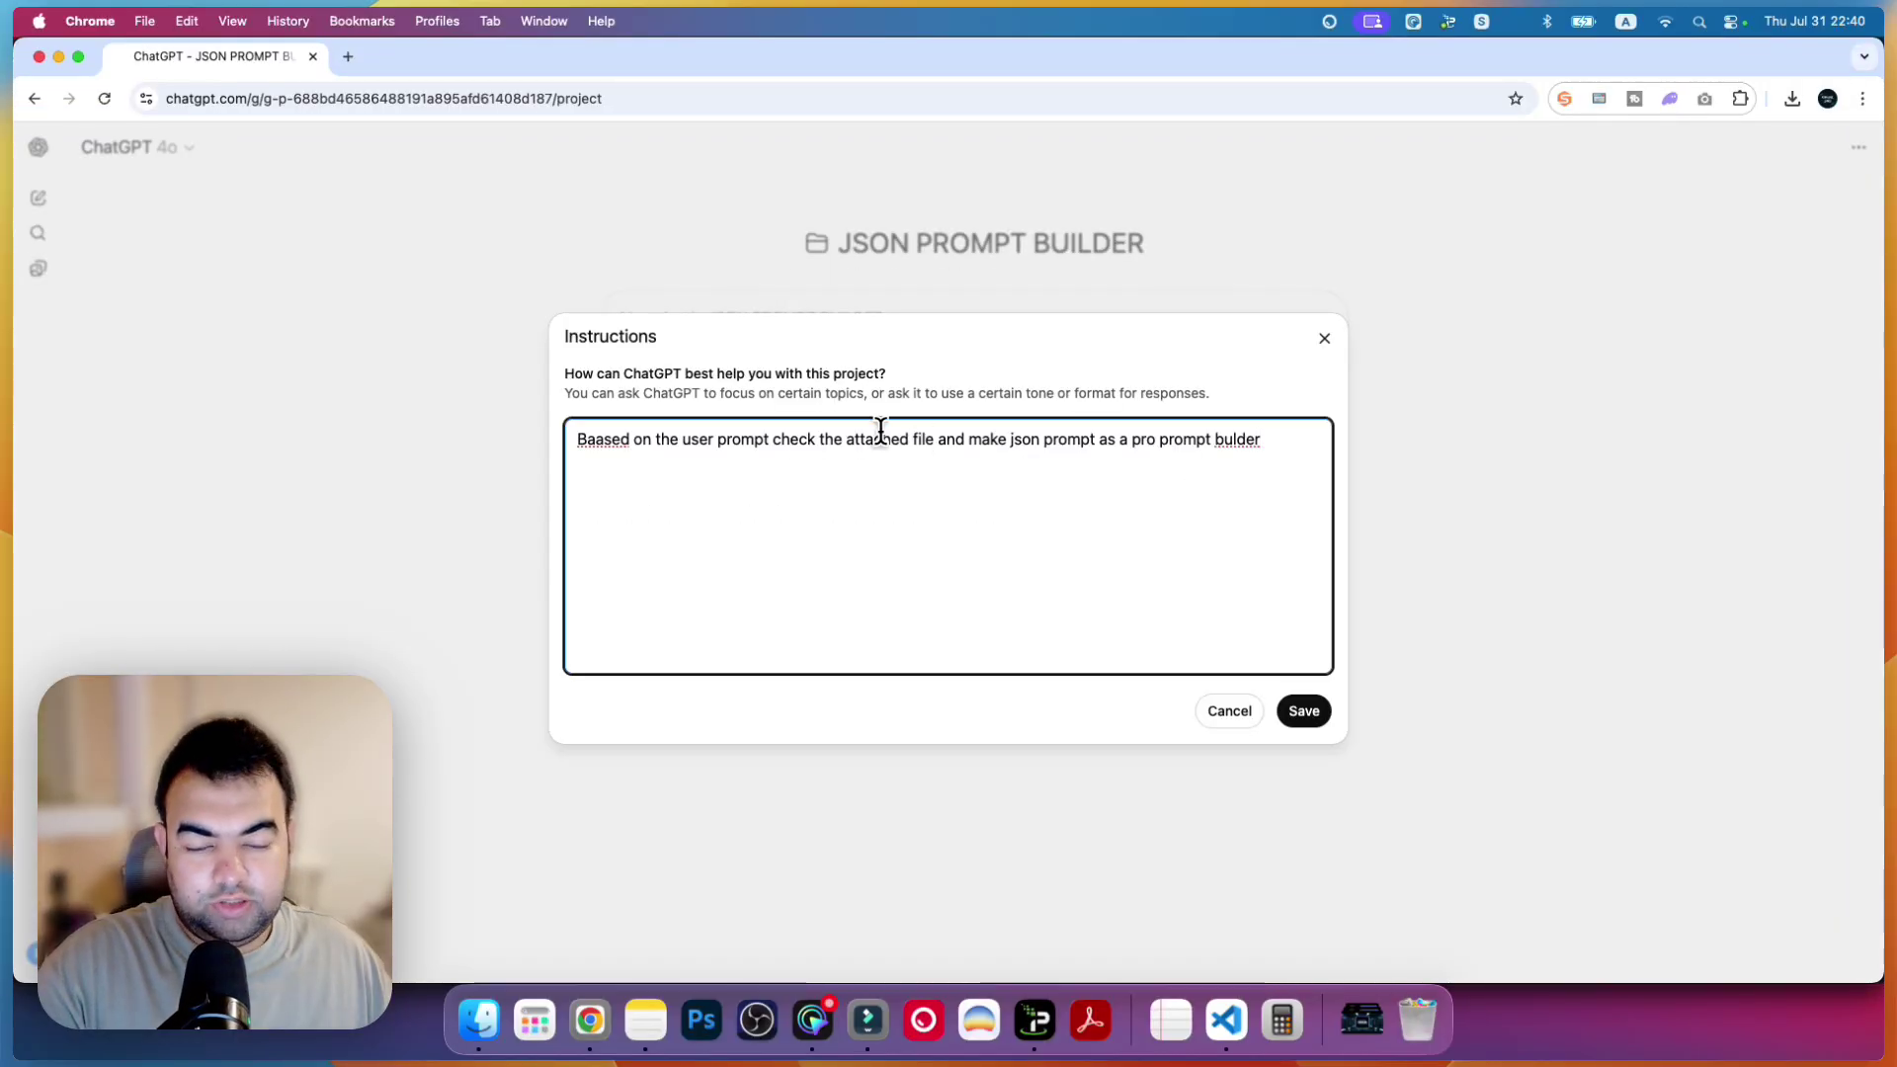
right_click(612, 443)
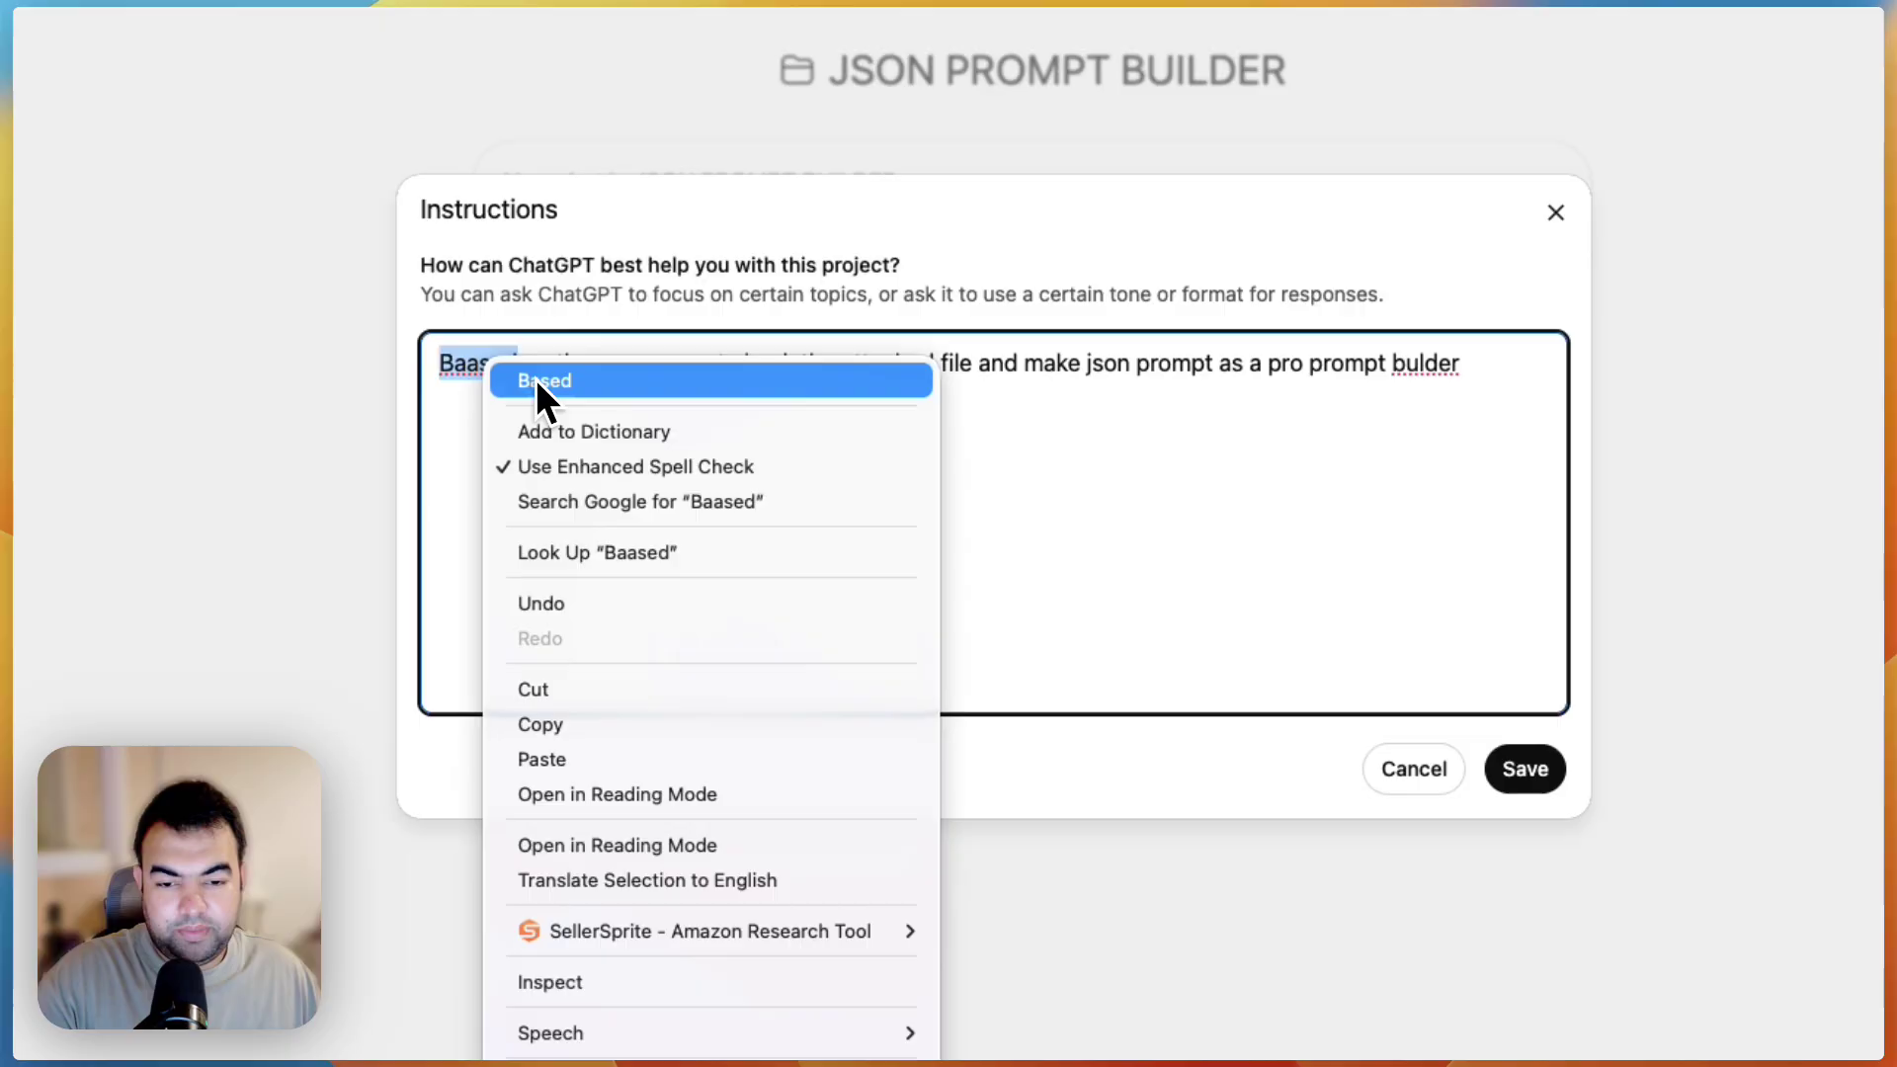
click(651, 454)
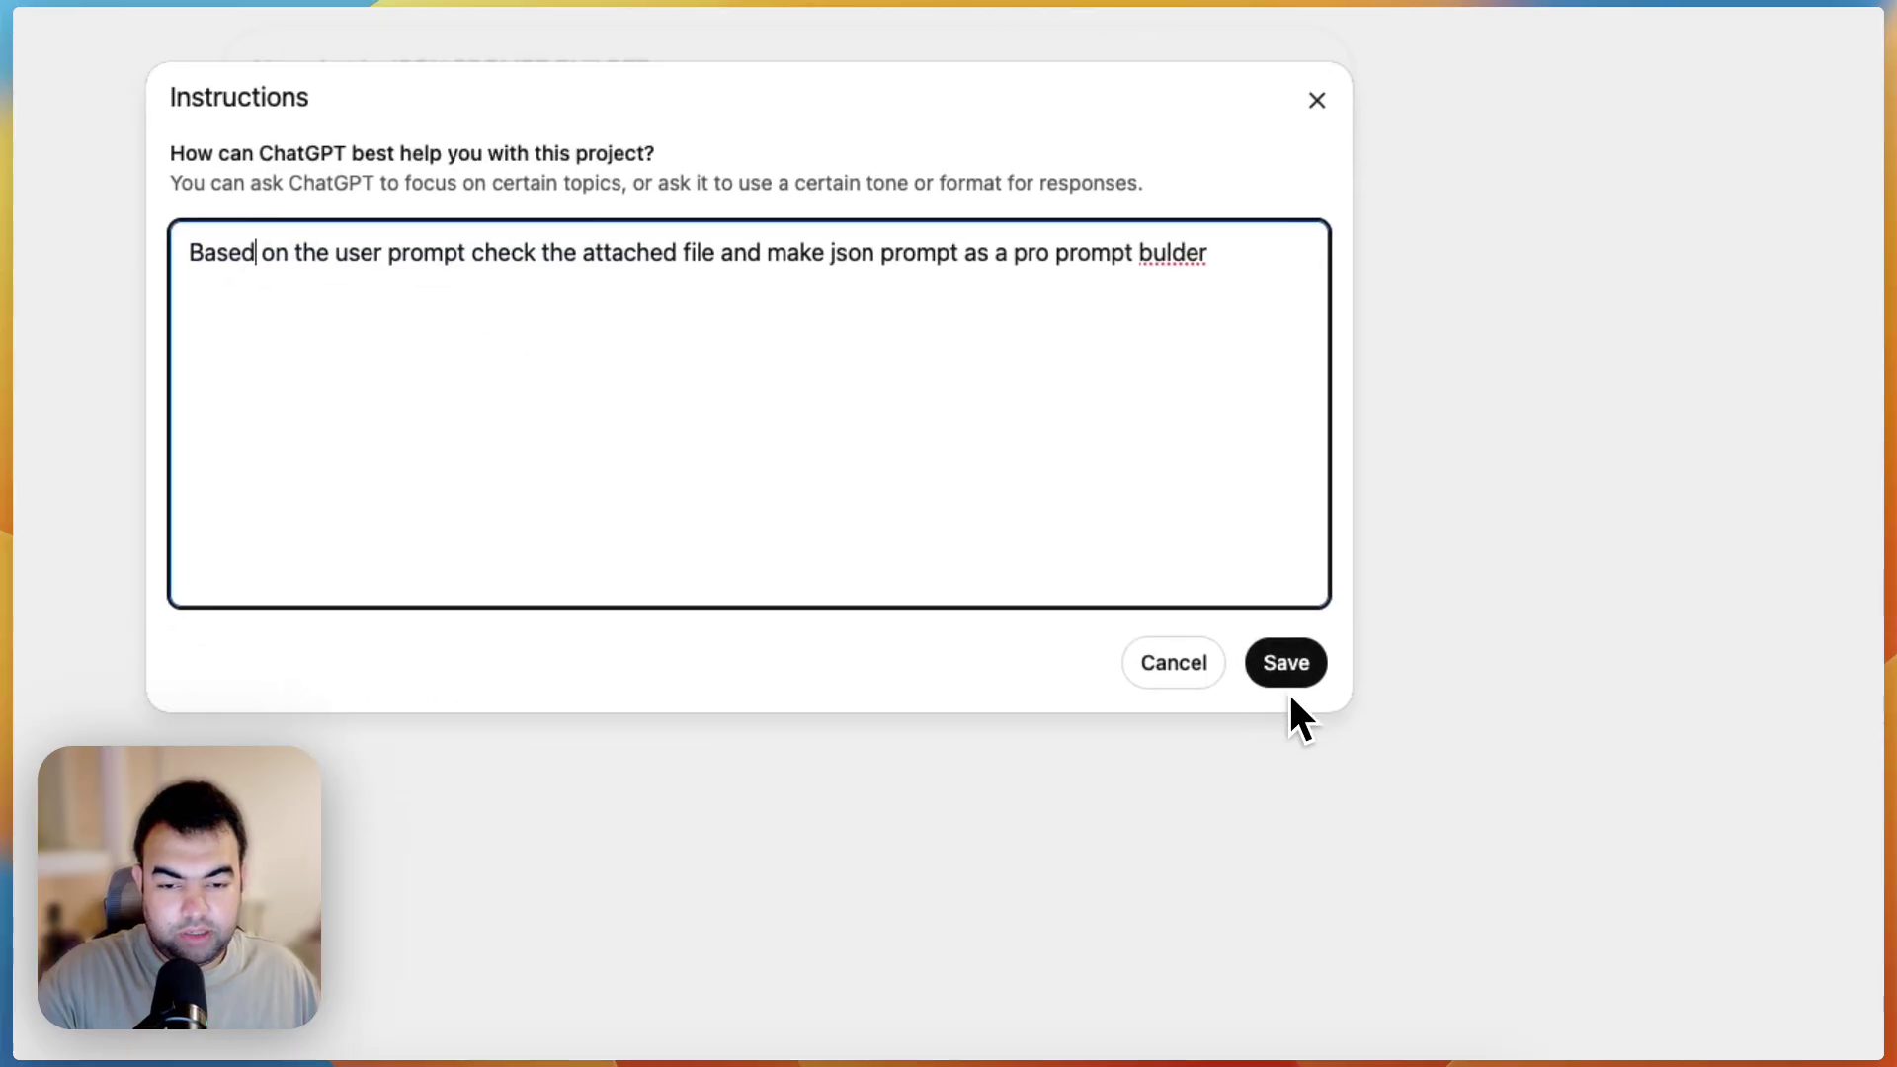
click(1546, 772)
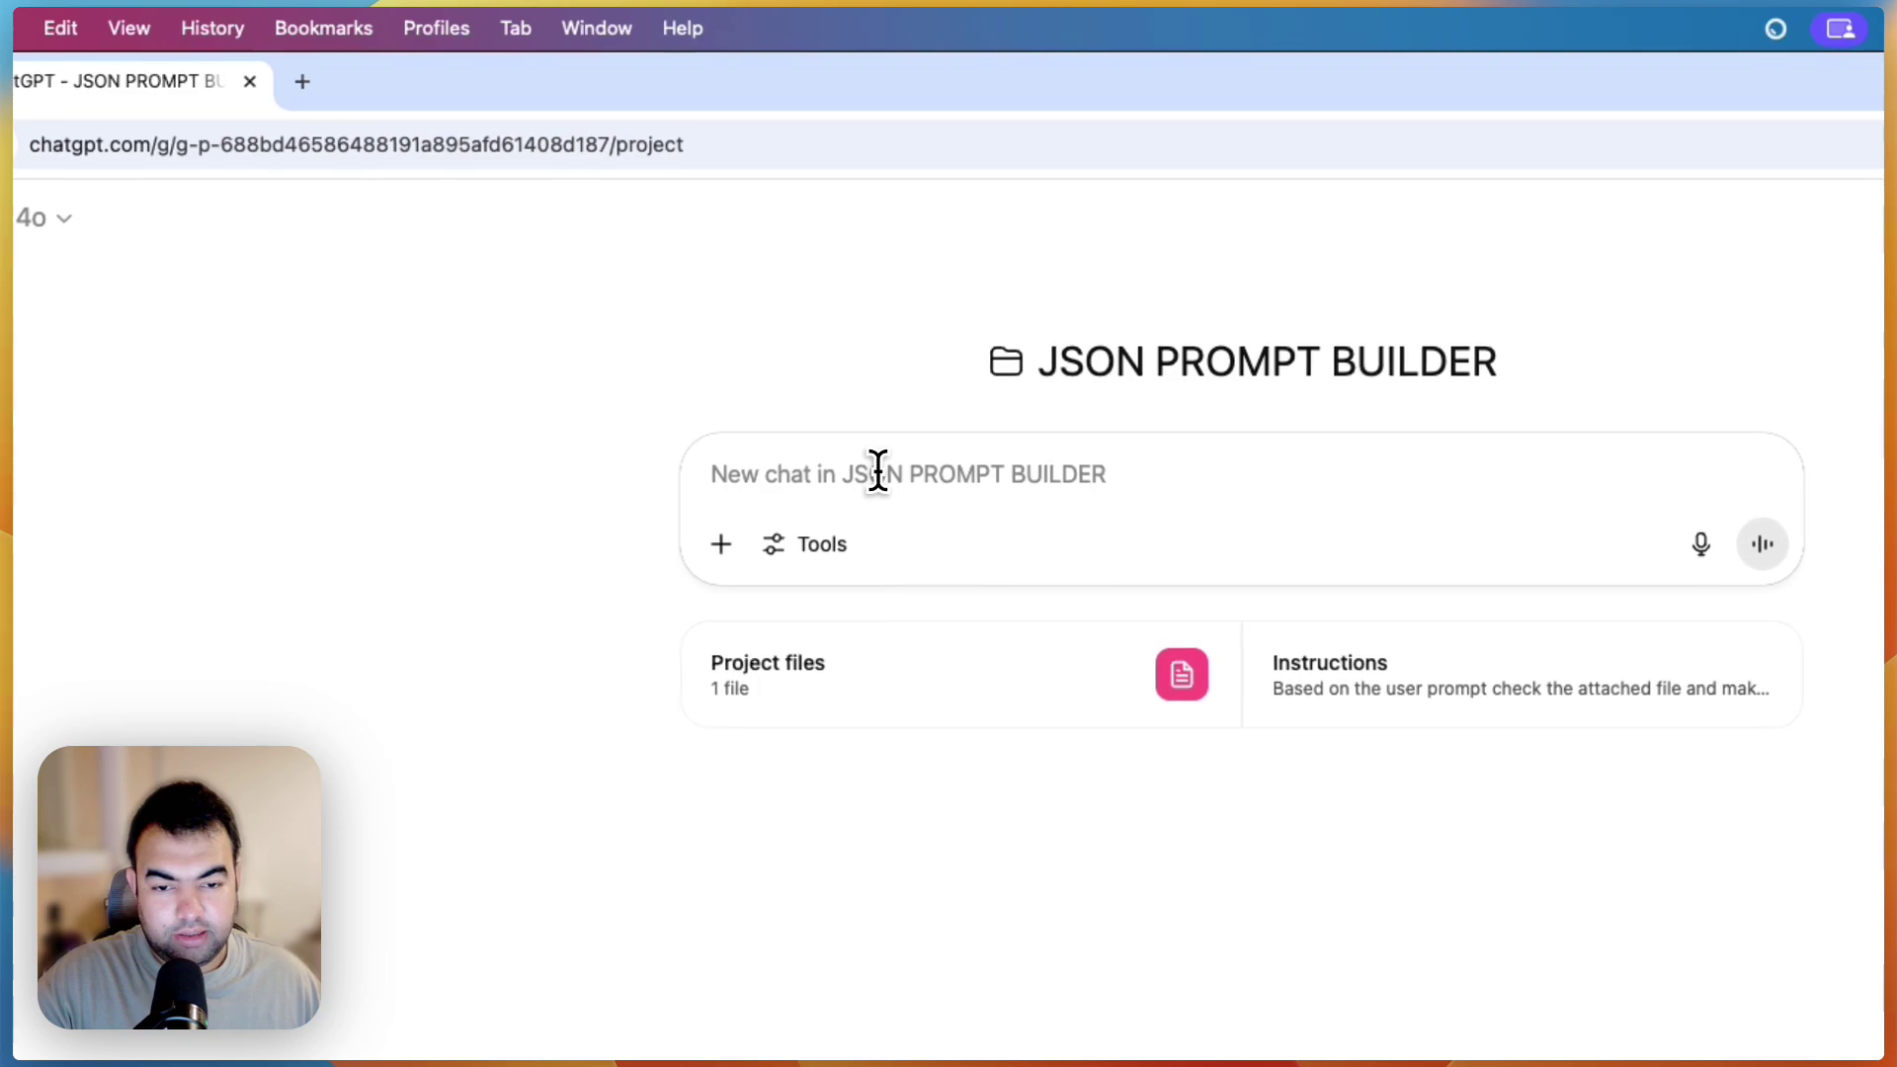
- Request a JSON prompt for a Nike ad where a Nike box bursts into a Nike brand shop
text(Make)
key(Return)
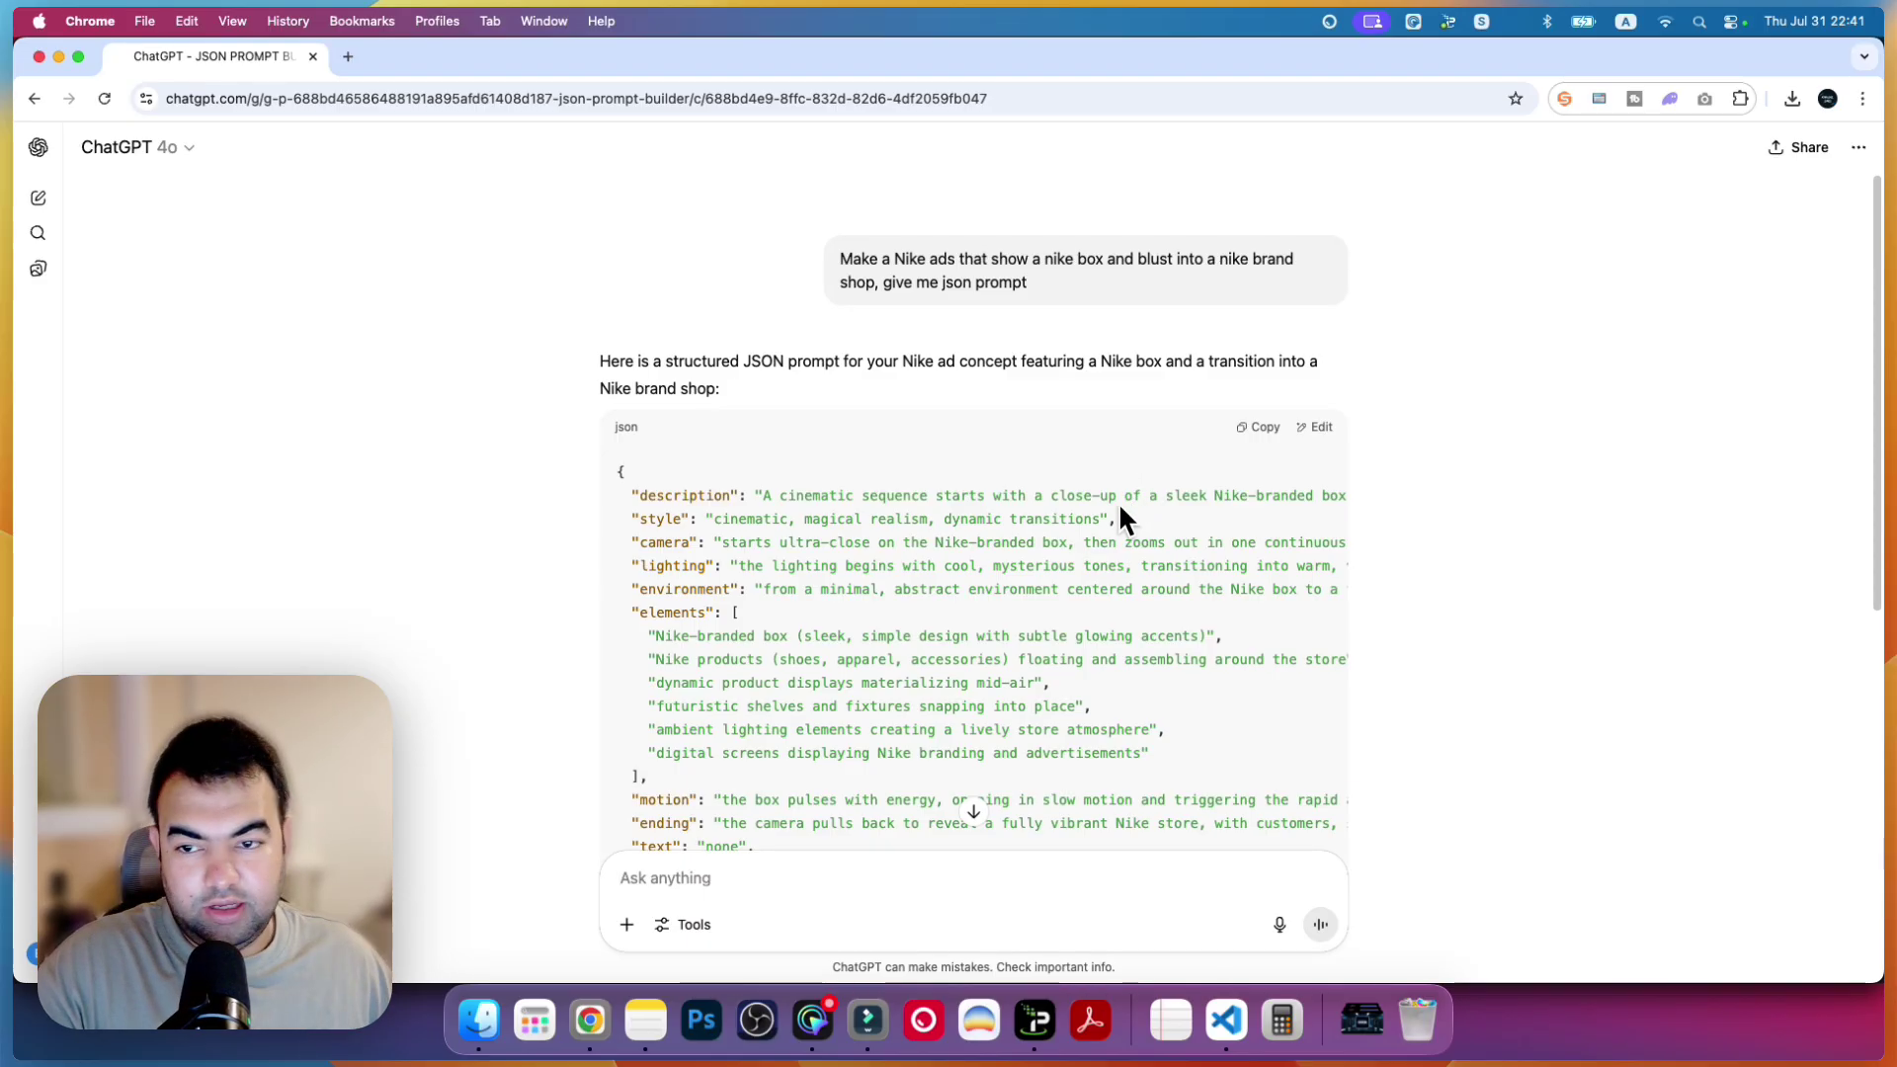
scroll(889, 553, down, 5)
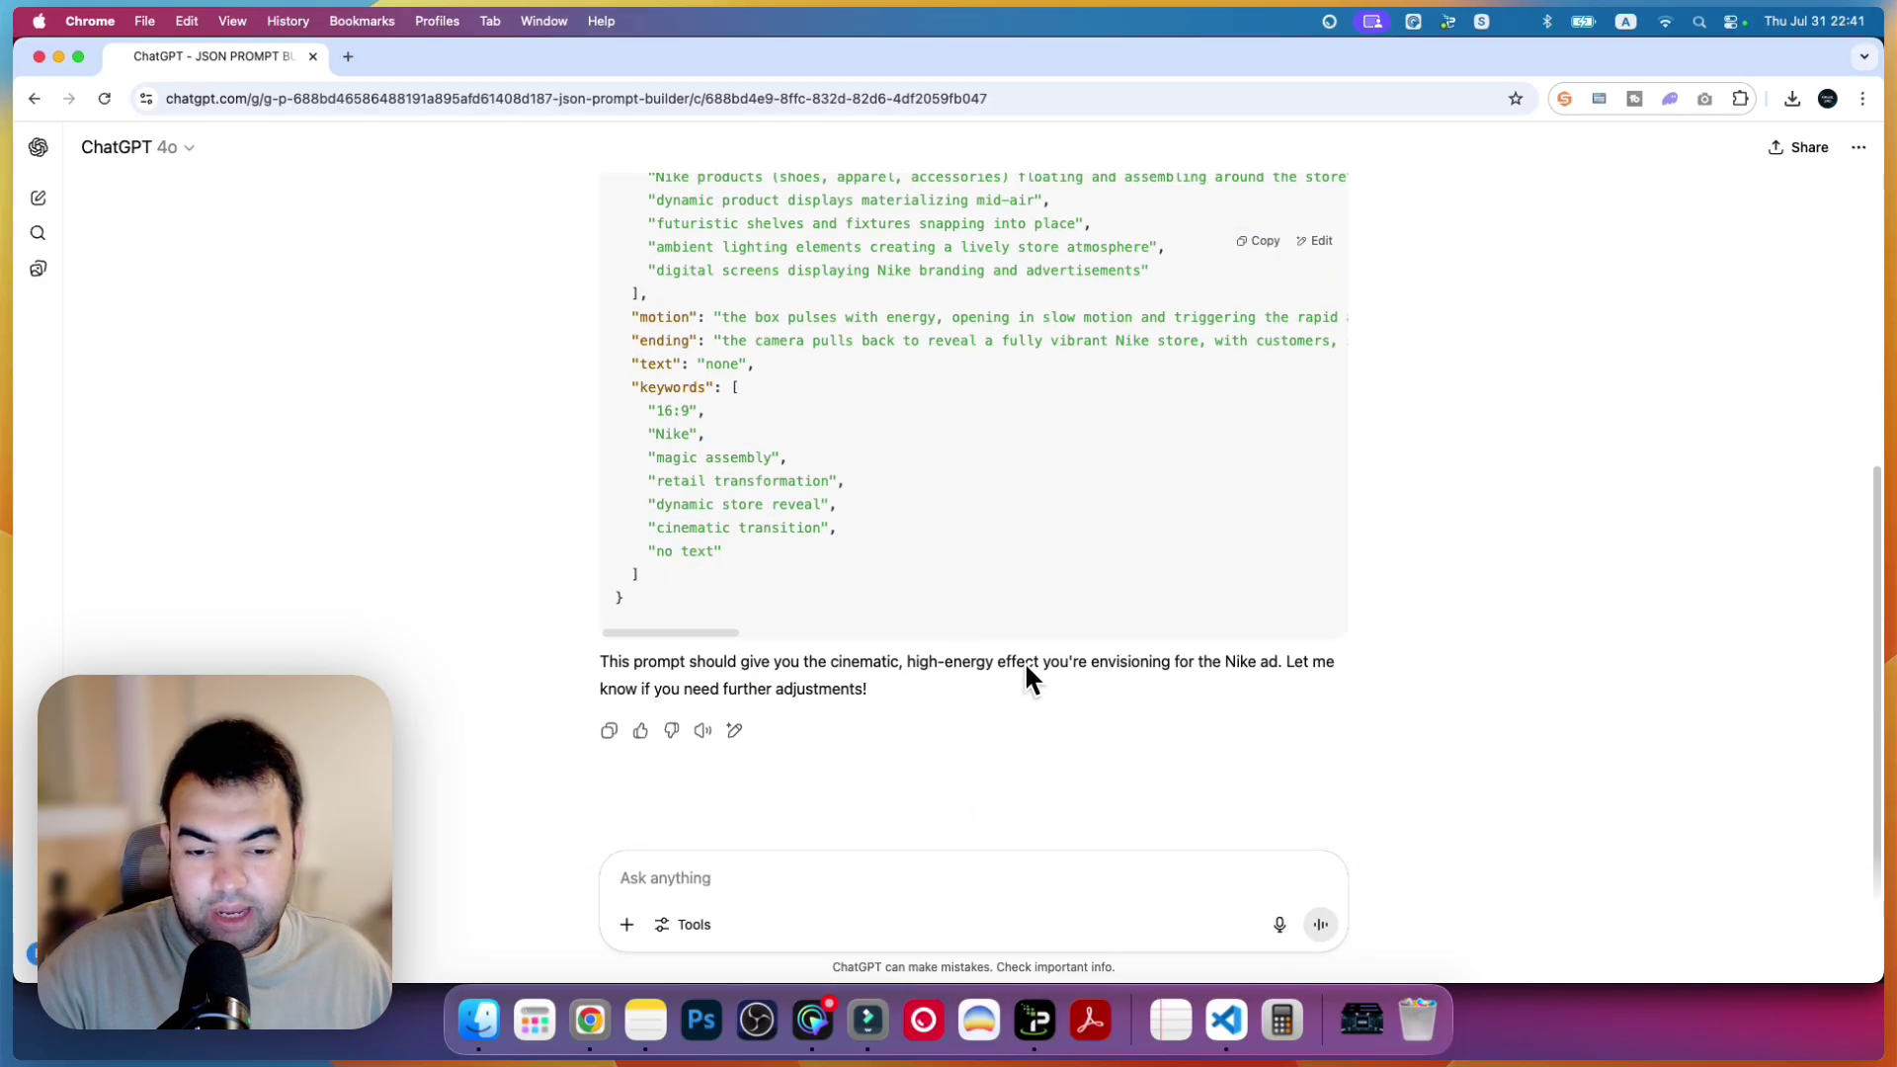
scroll(1033, 677, up, 2)
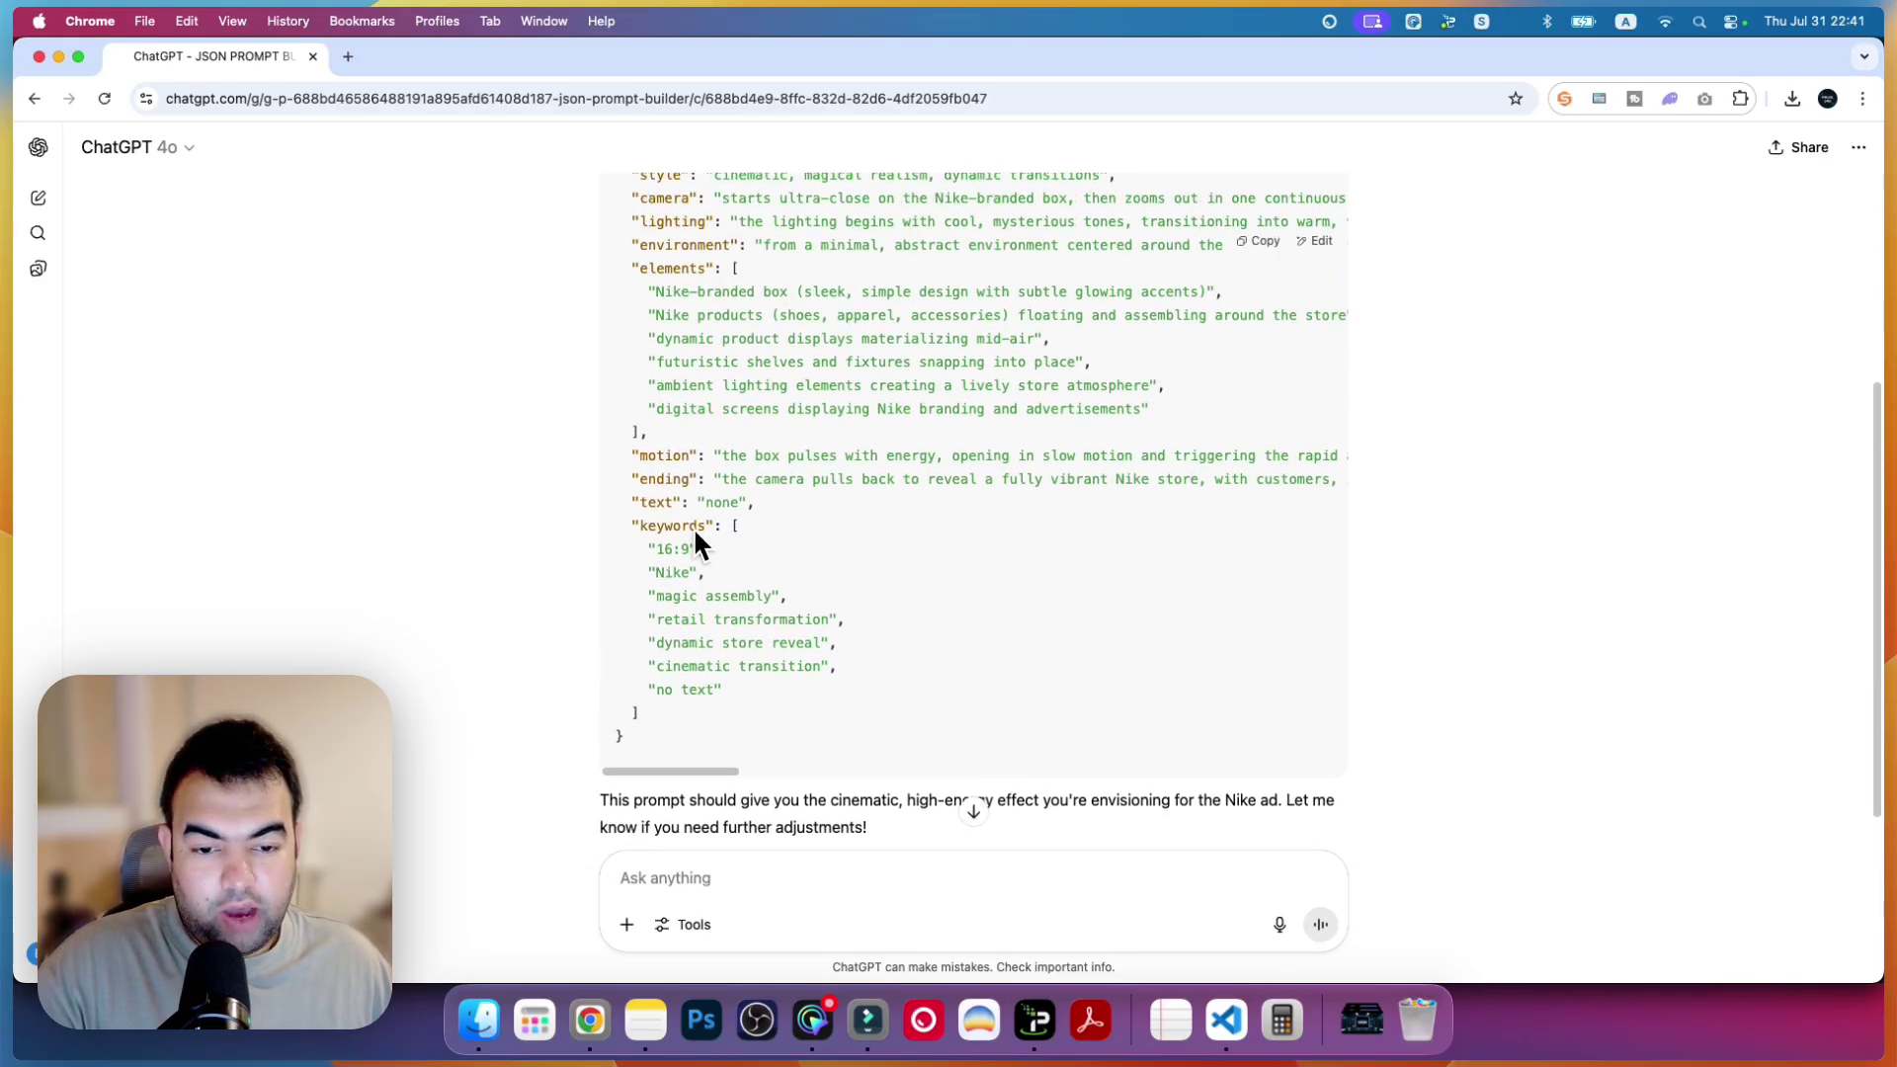
scroll(767, 639, up, 1)
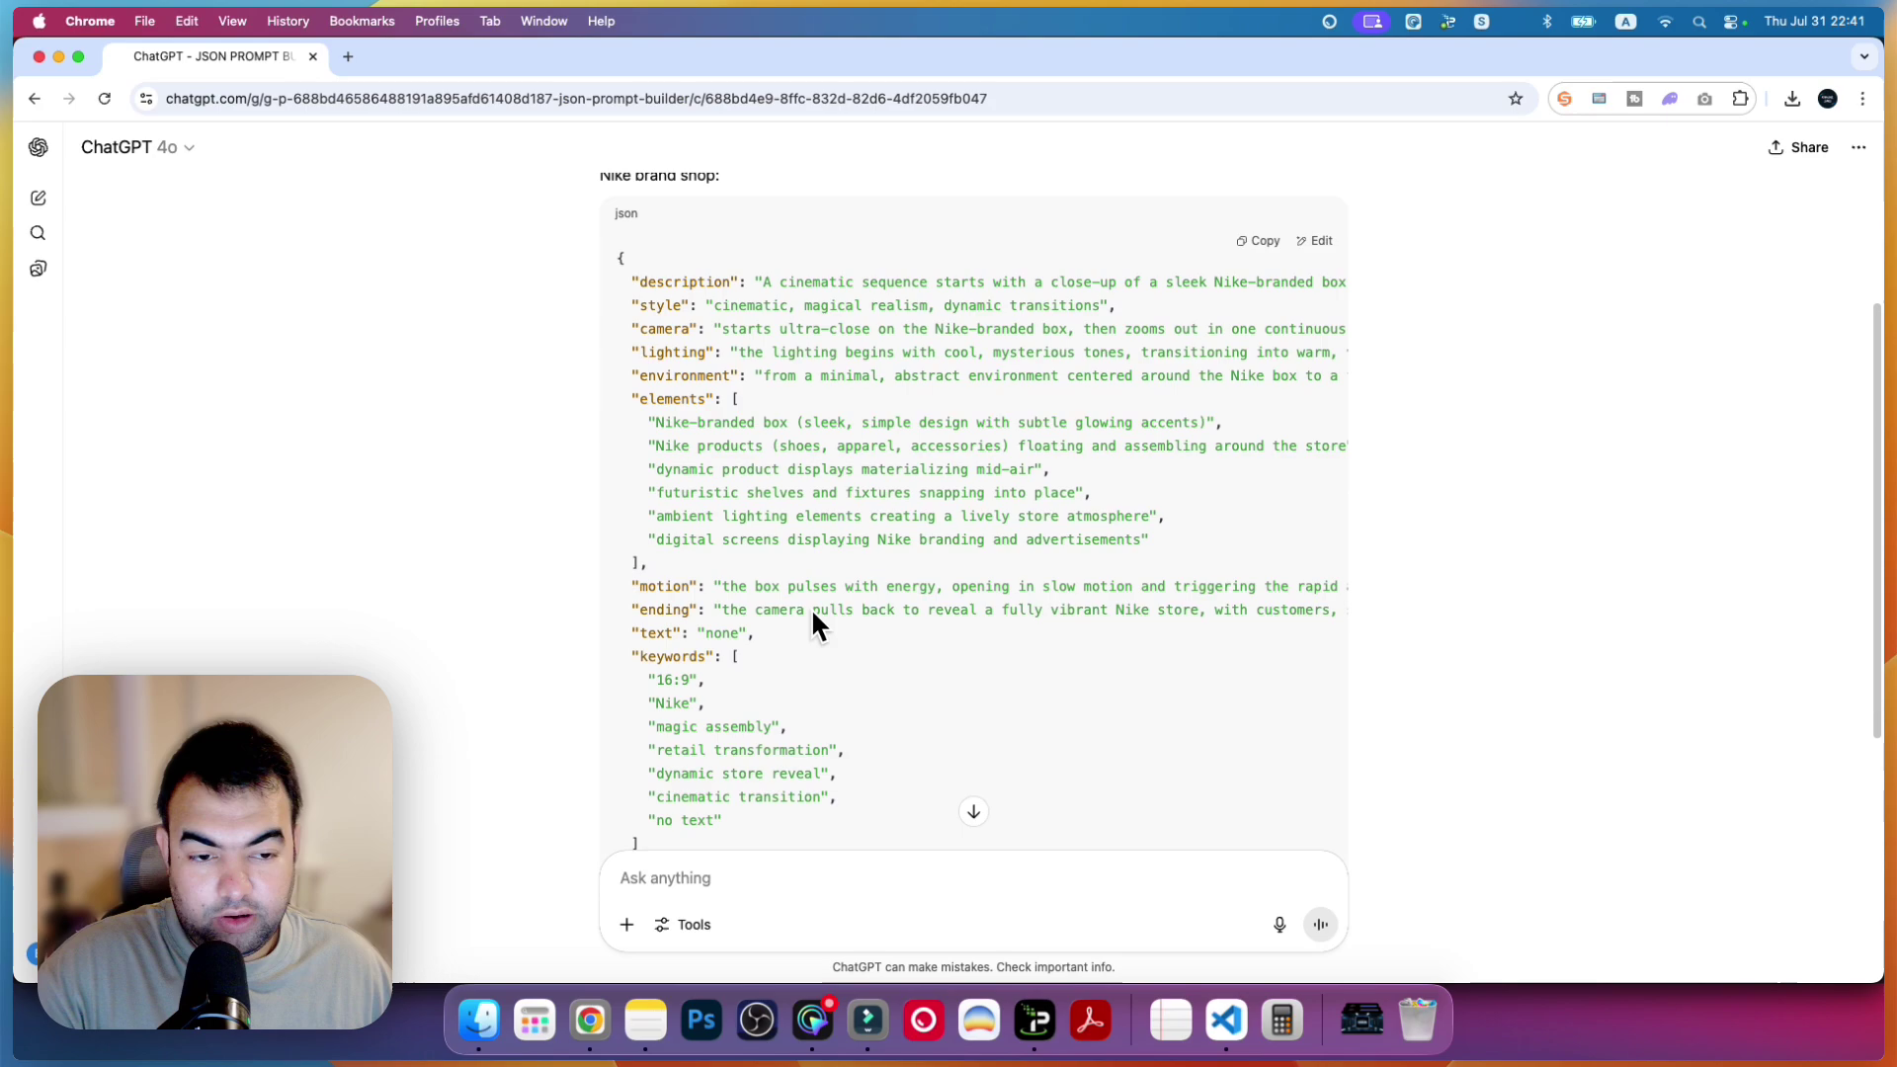
scroll(781, 613, down, 2)
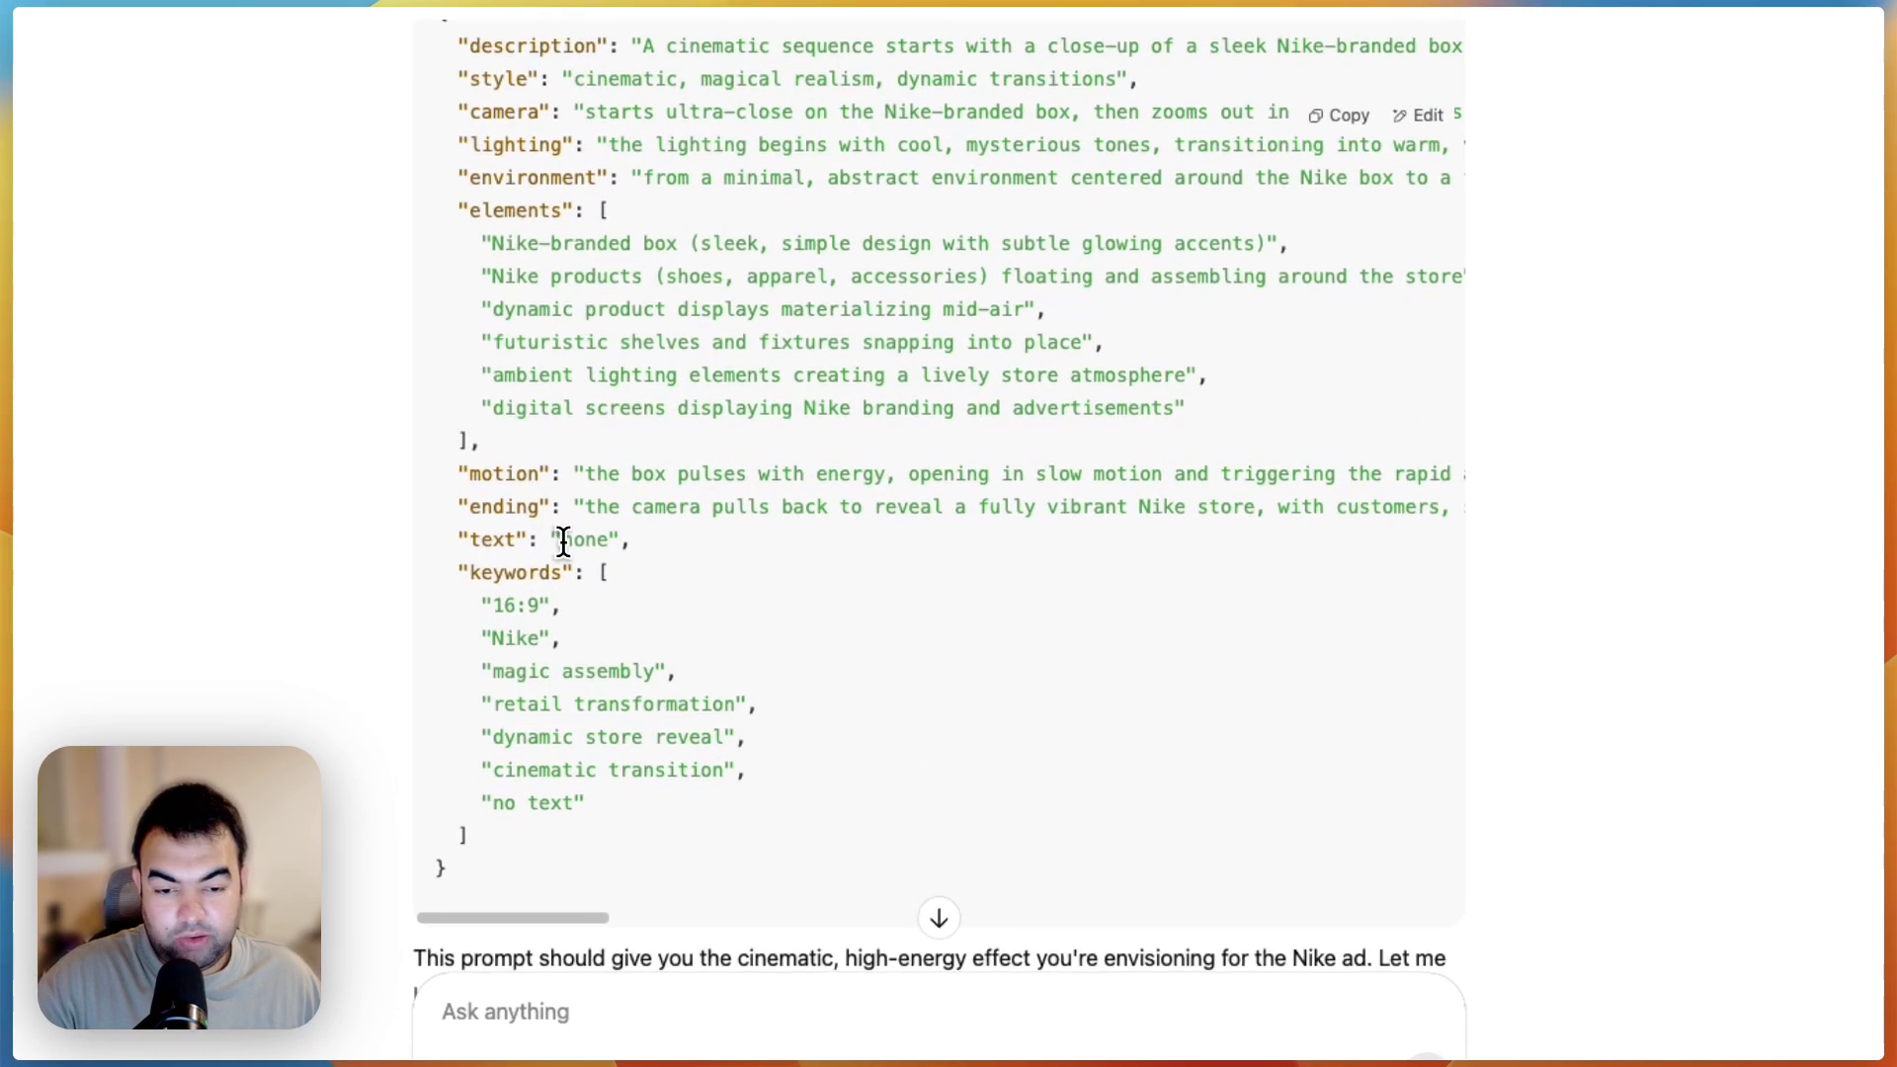
- Check the text field's 'none' value, then copy the whole JSON prompt
drag(707, 542, 730, 544)
drag(565, 540, 578, 539)
click(681, 761)
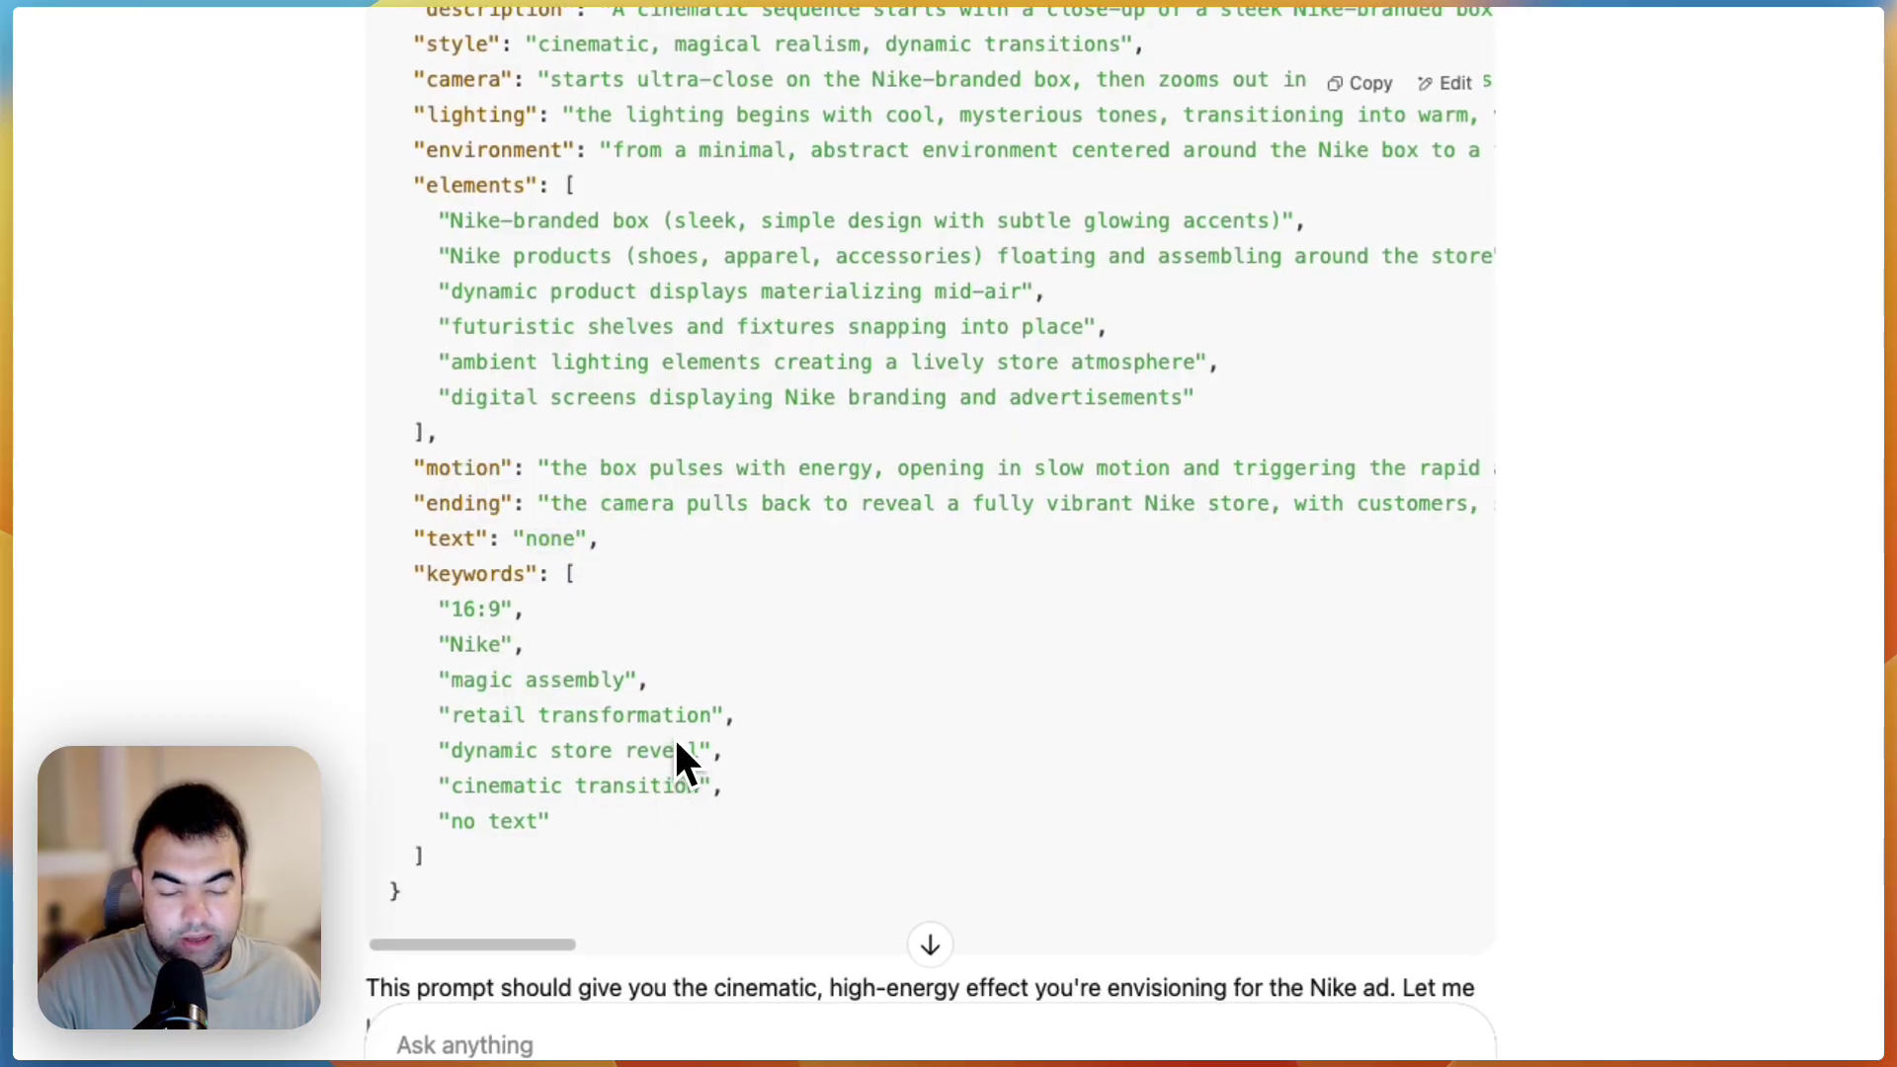
scroll(876, 746, up, 5)
click(1361, 83)
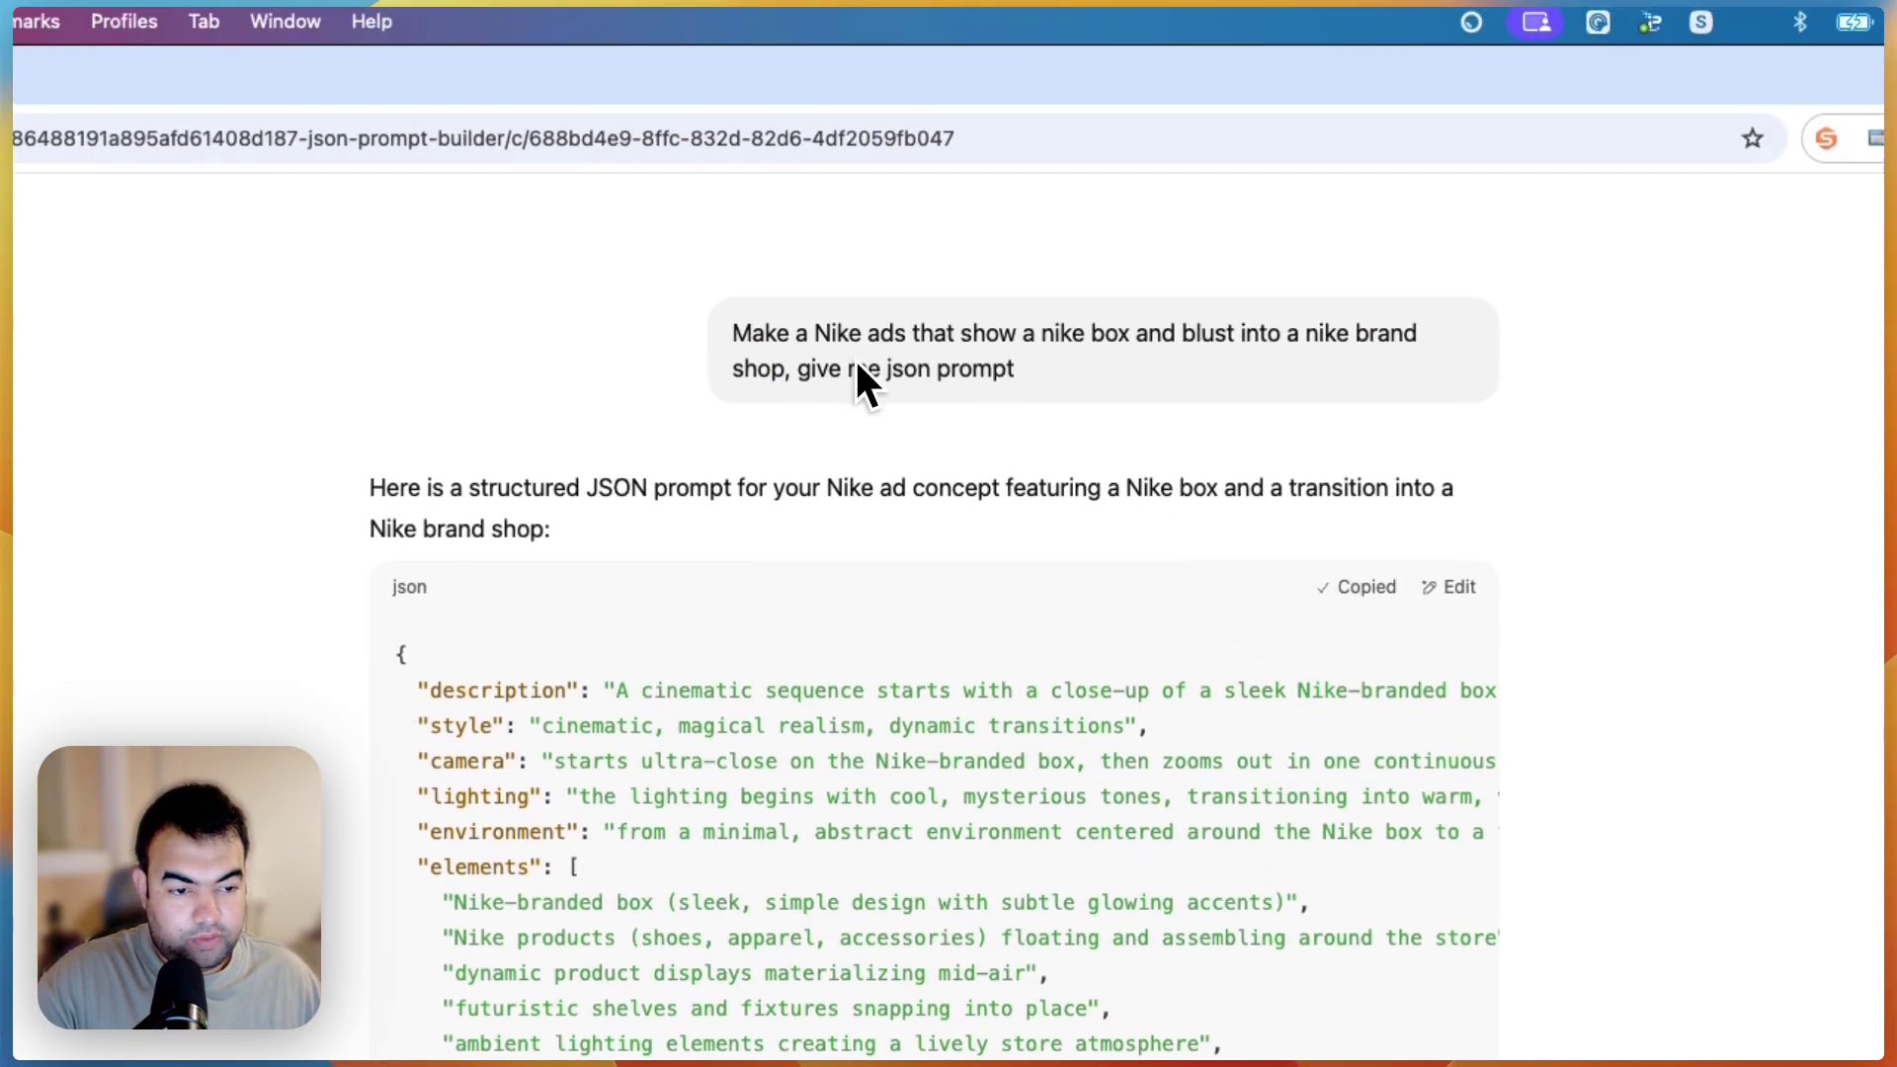
- Paste the copied Nike JSON into Gemini's video prompt at gemini.google.com and submit it
click(377, 81)
text(gemini.google.com/u/2/app)
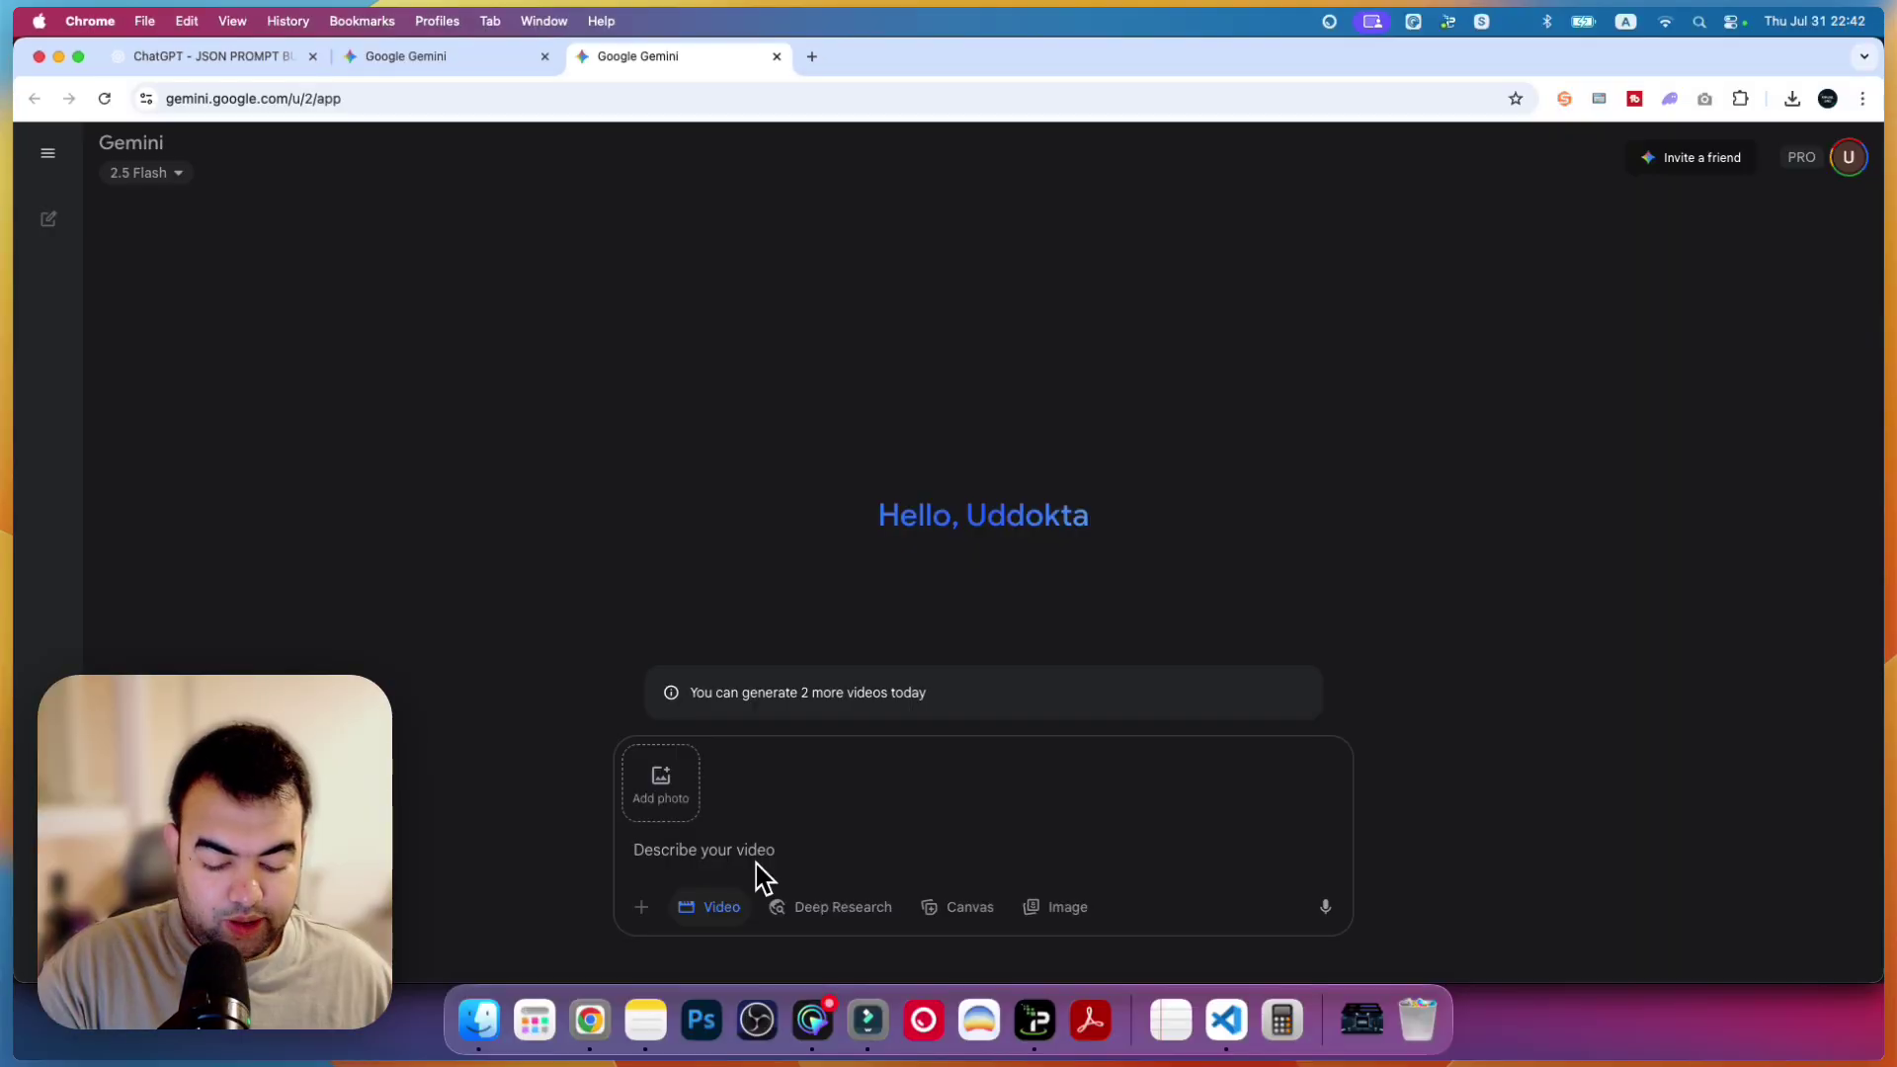
key(super+v)
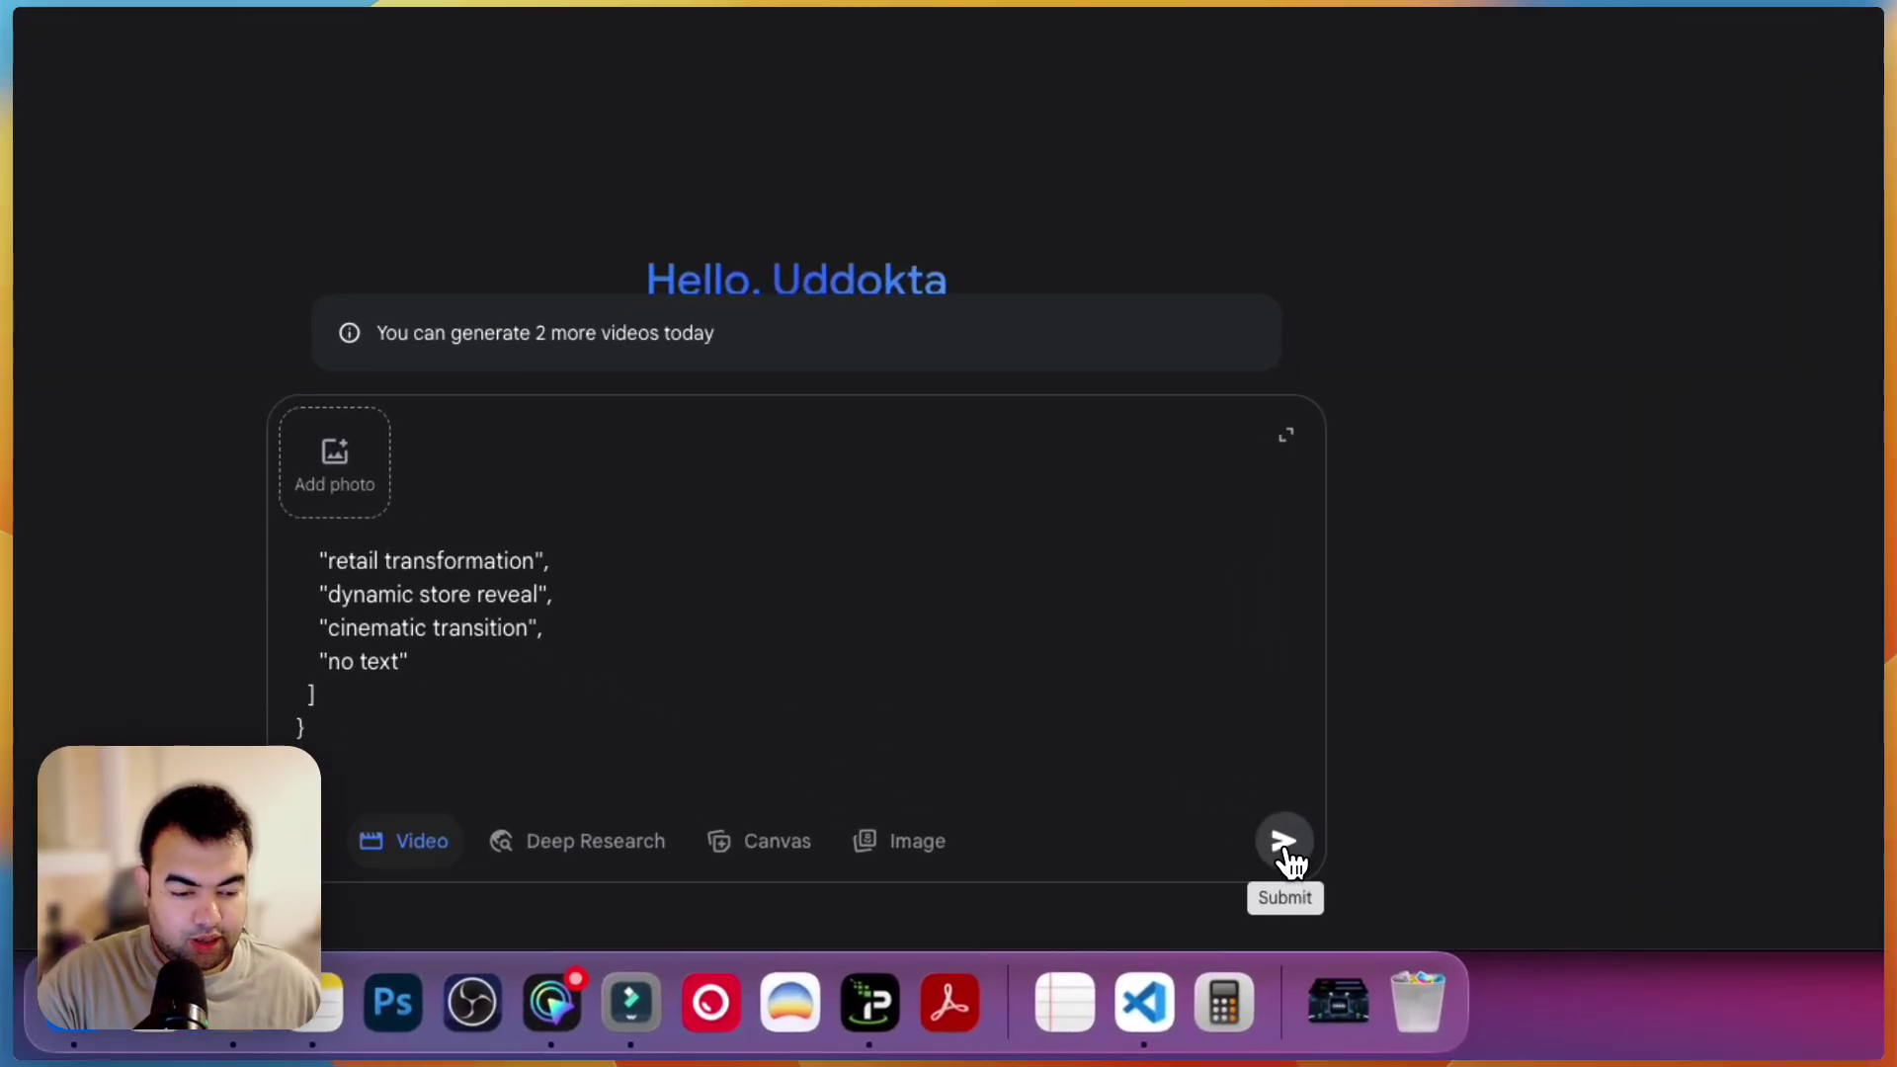
click(1316, 919)
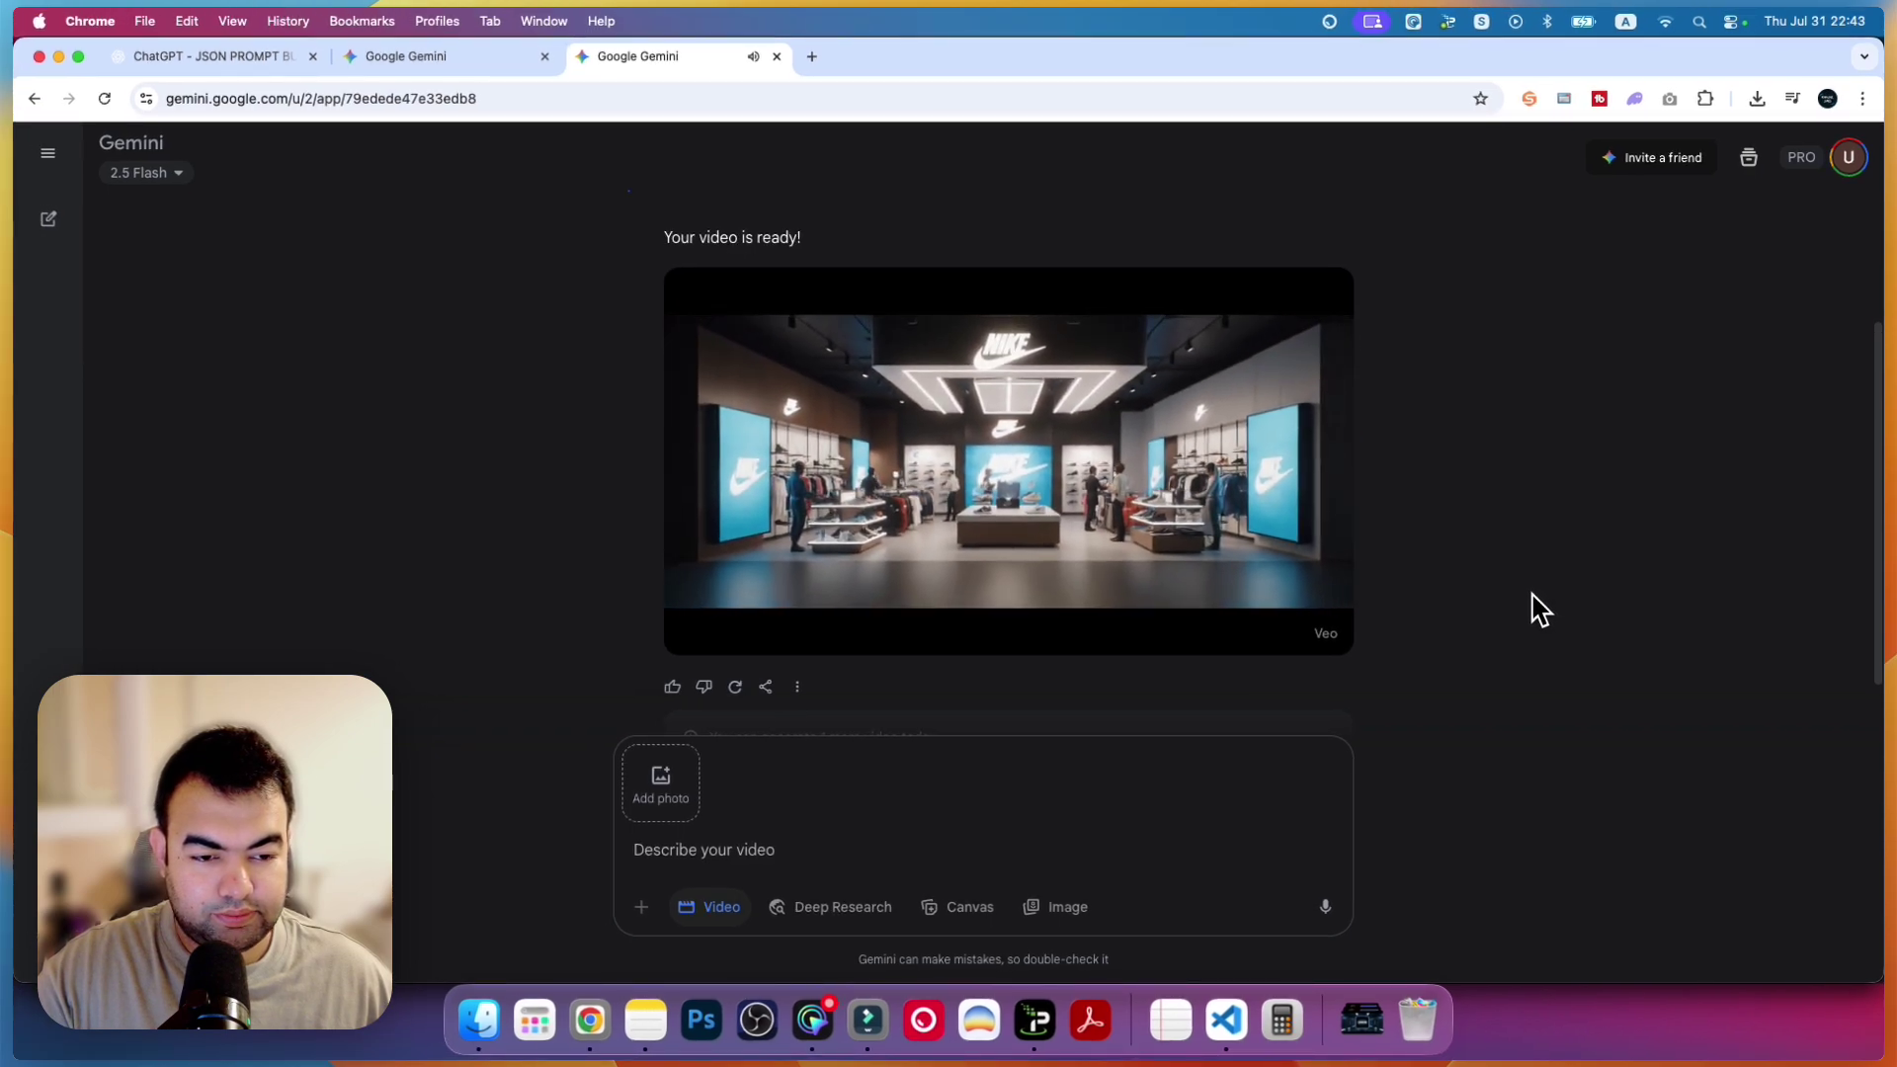
mouse_move(970, 567)
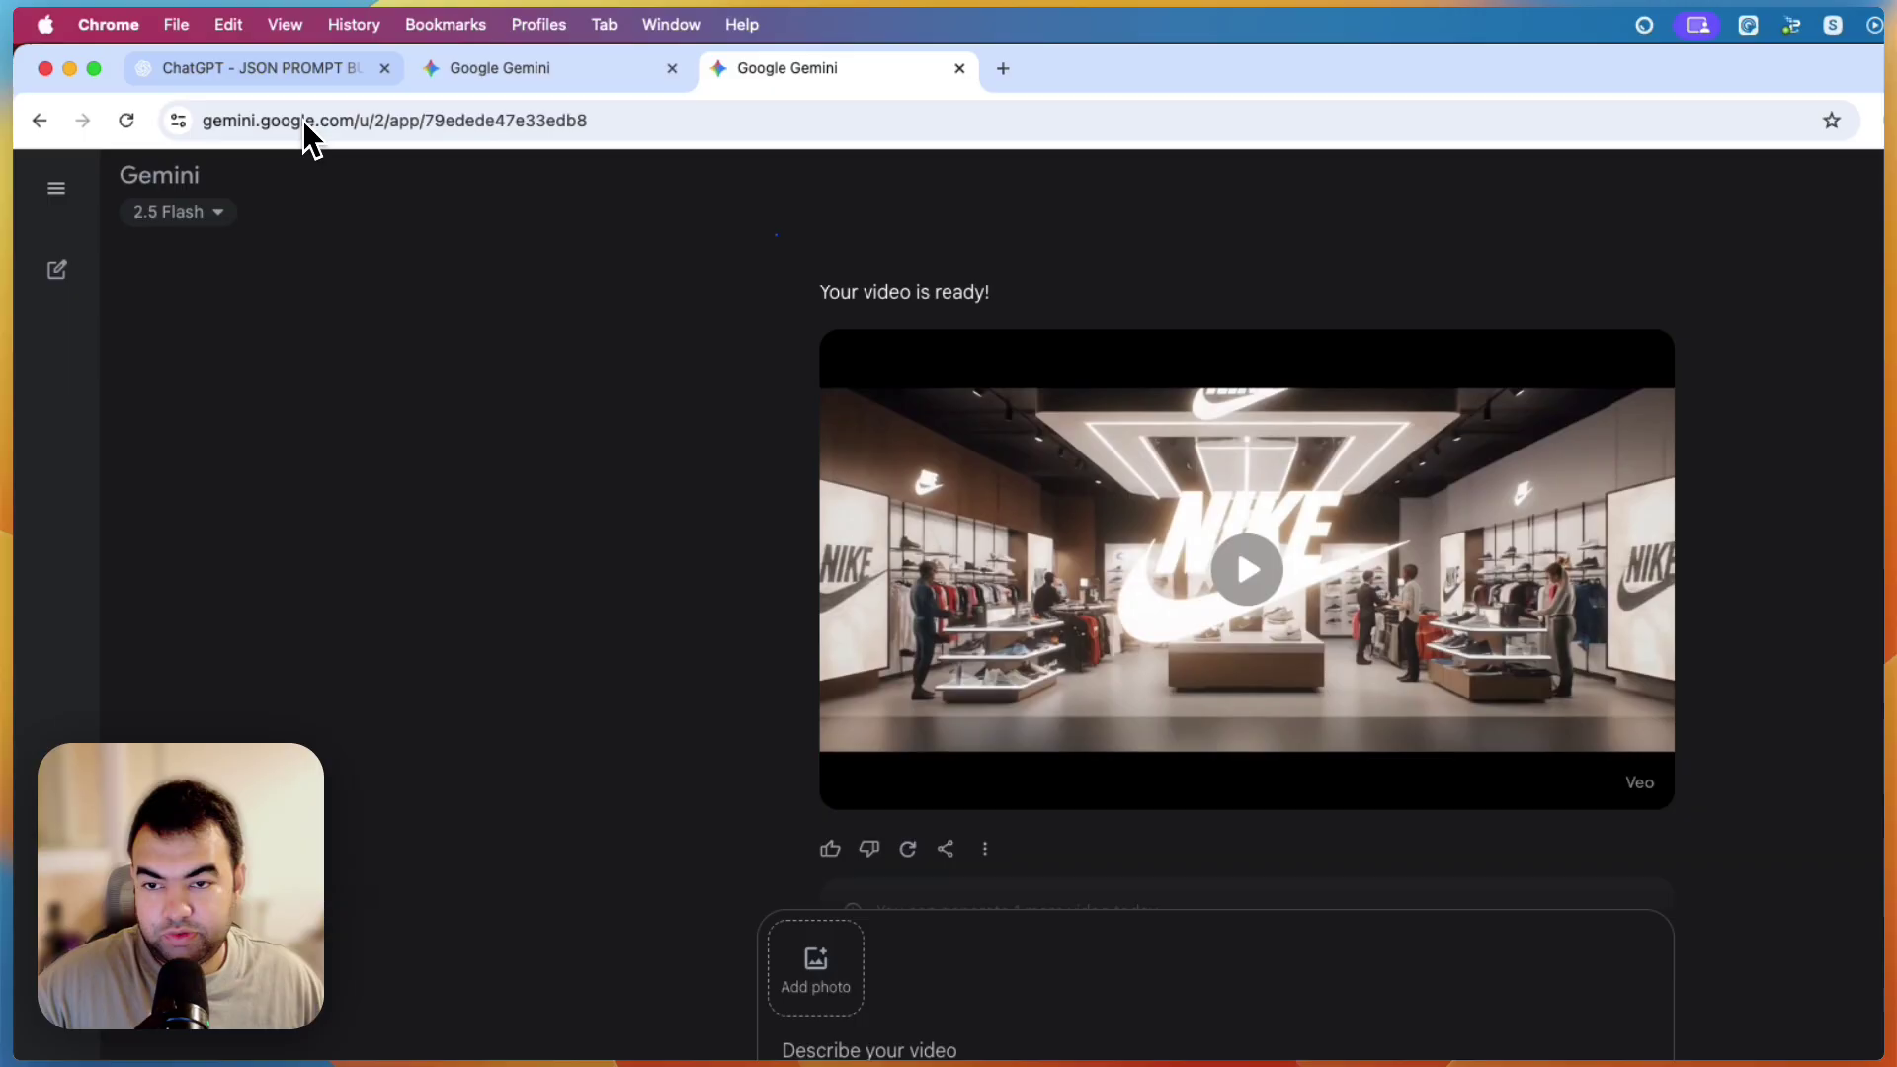
- Go back to the ChatGPT chat and scroll through the Nike JSON prompt and keywords list
click(282, 56)
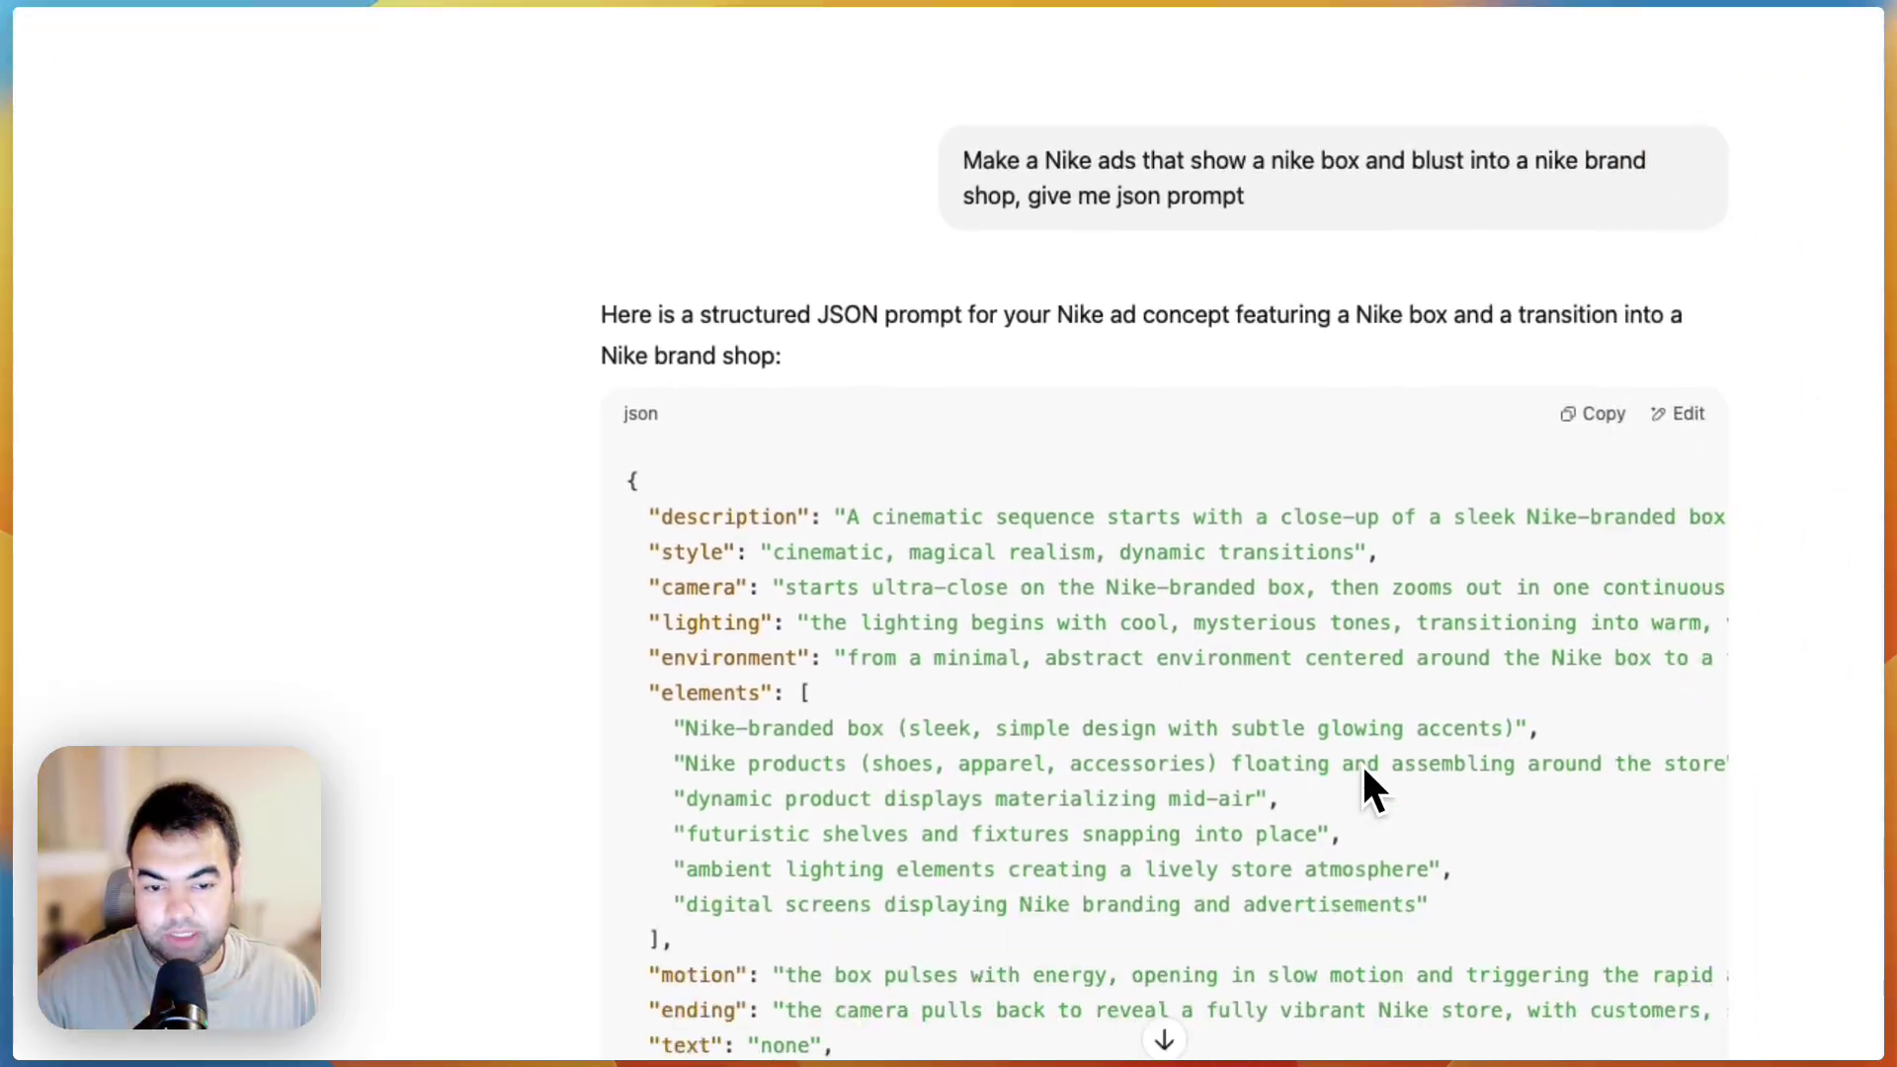
scroll(1324, 760, down, 3)
scroll(1290, 720, down, 5)
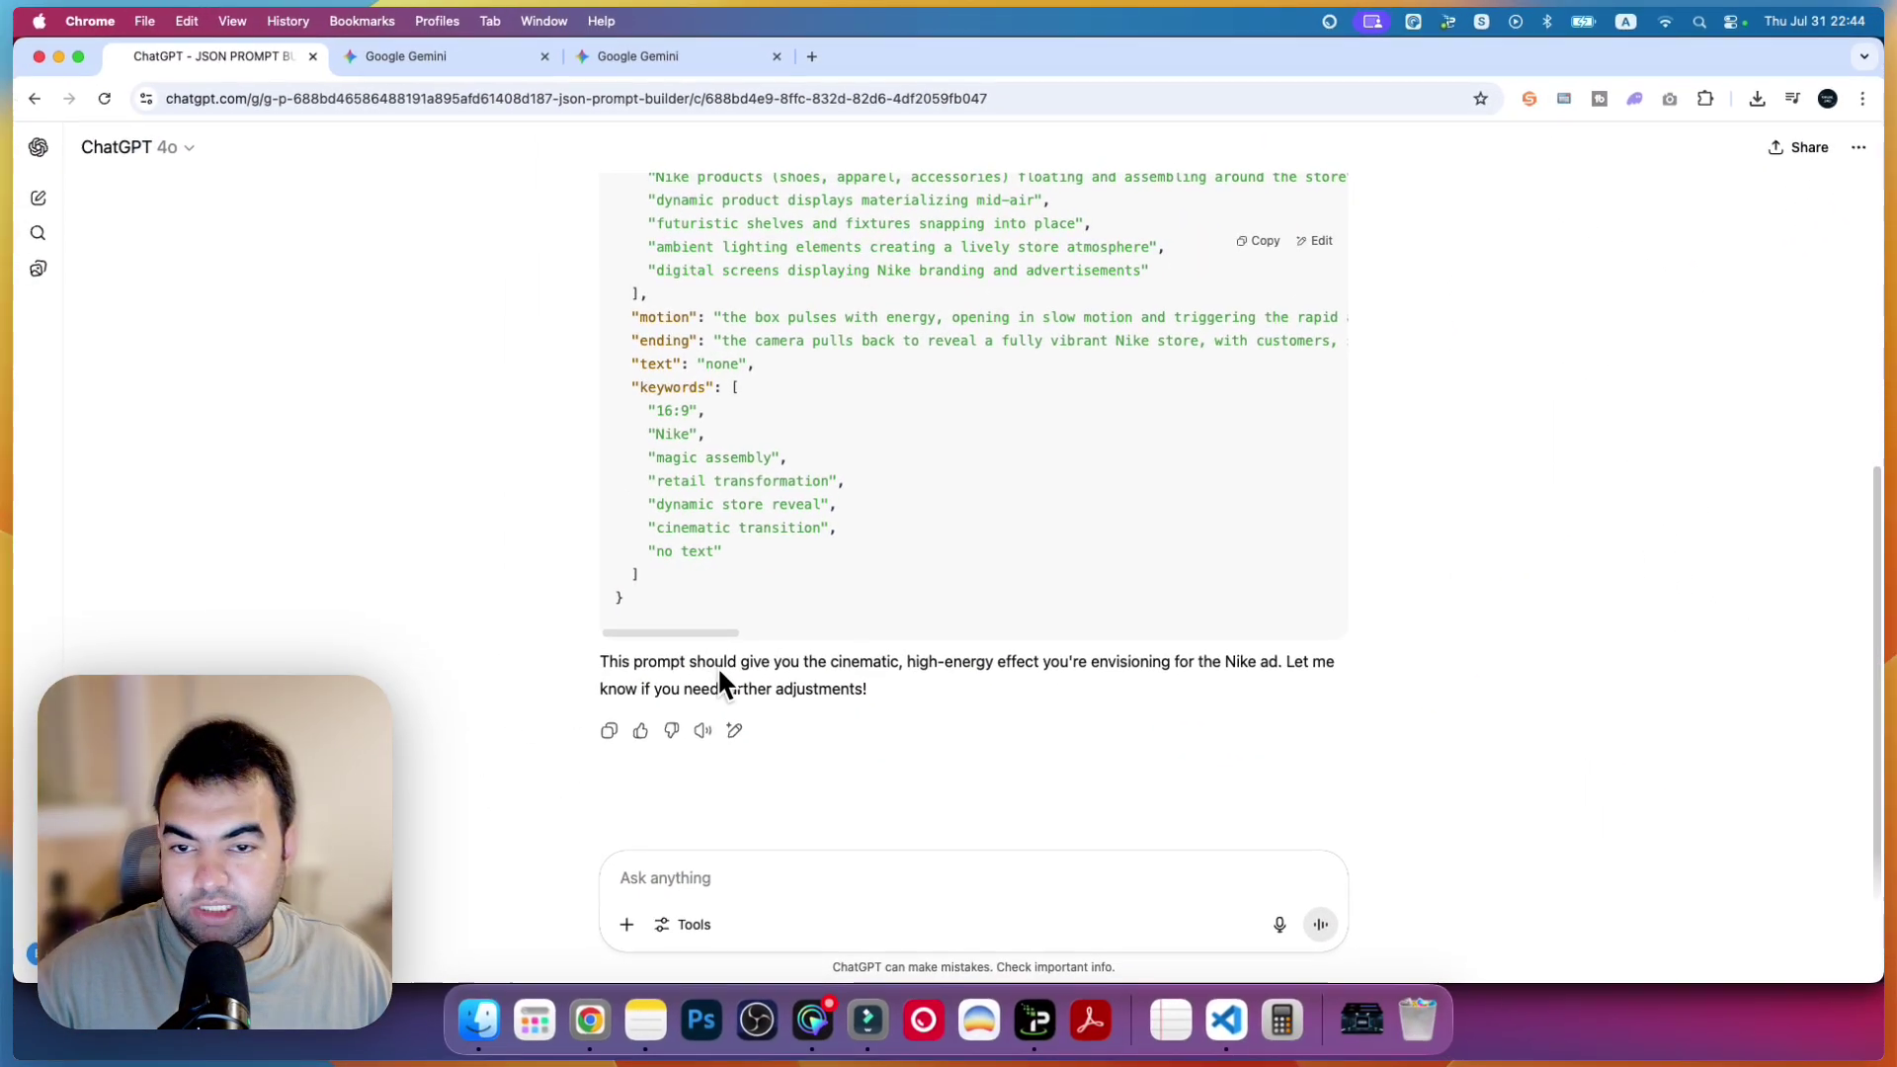
scroll(893, 678, up, 5)
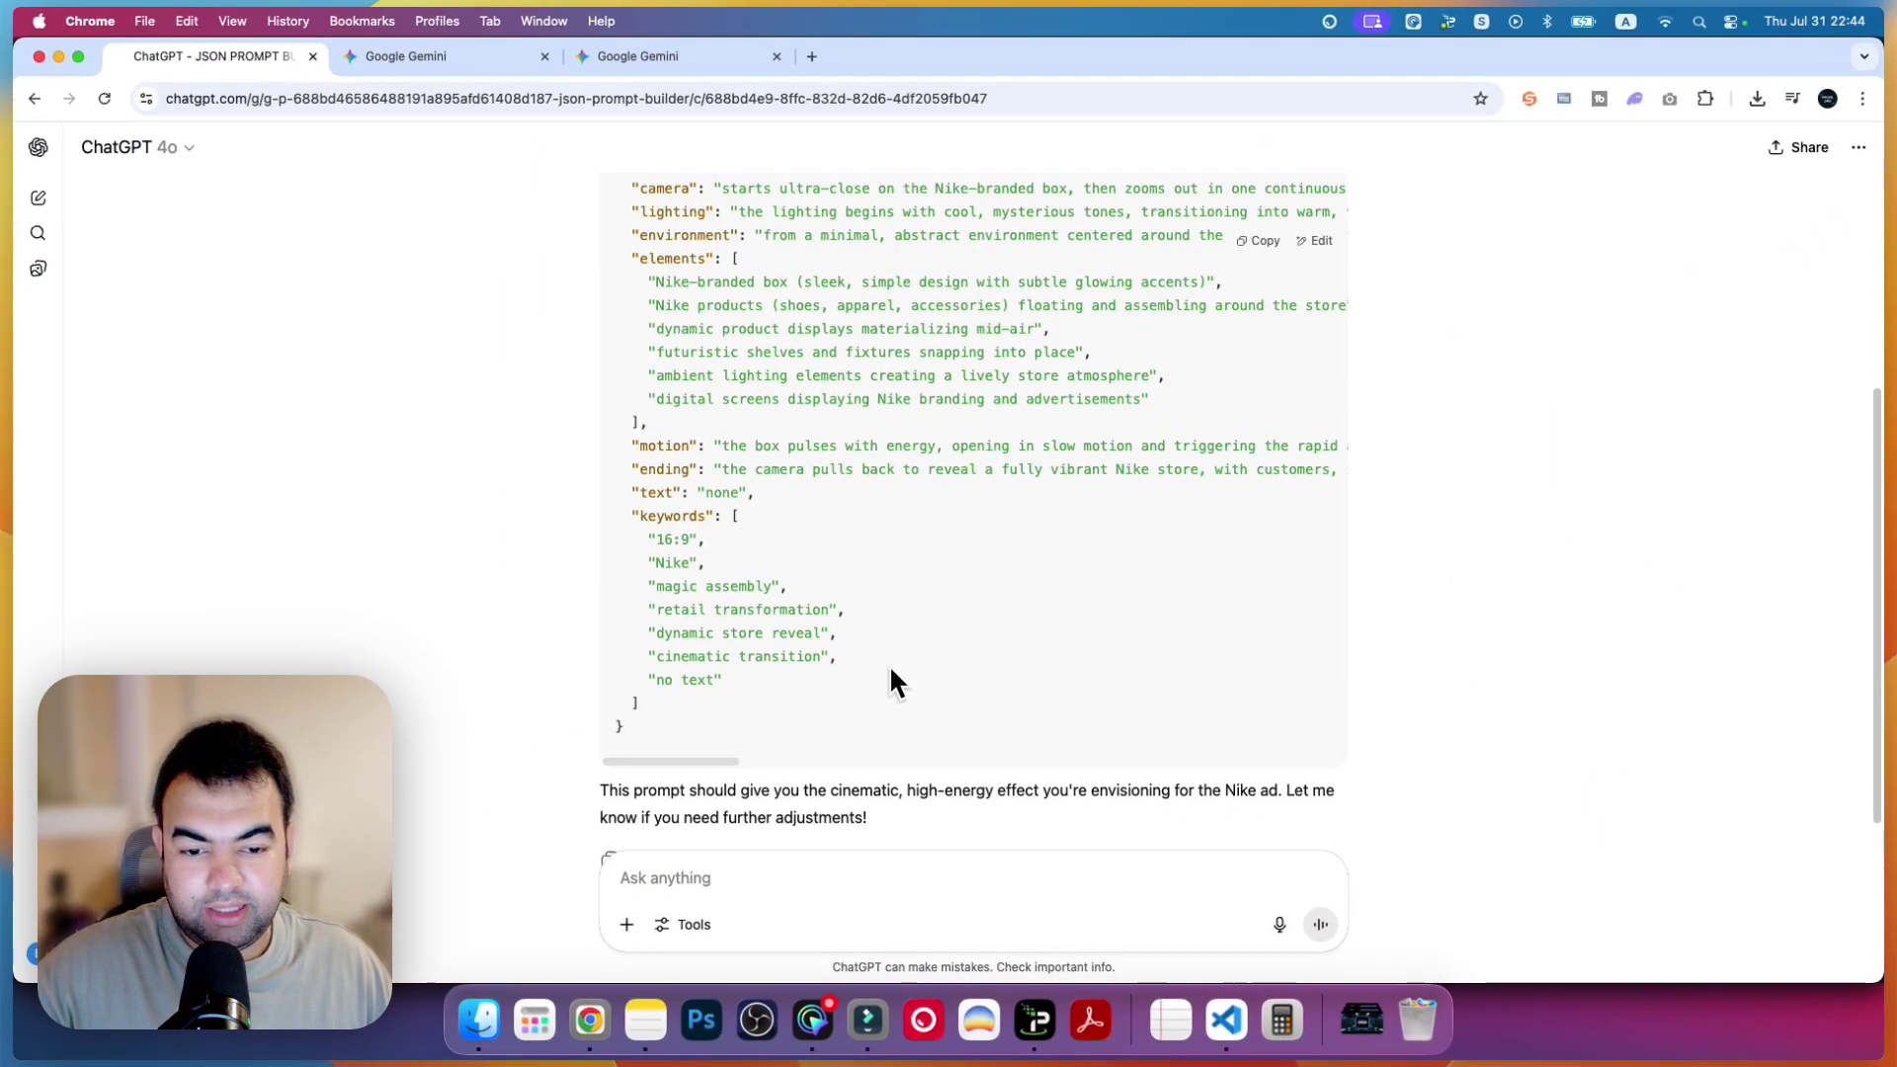